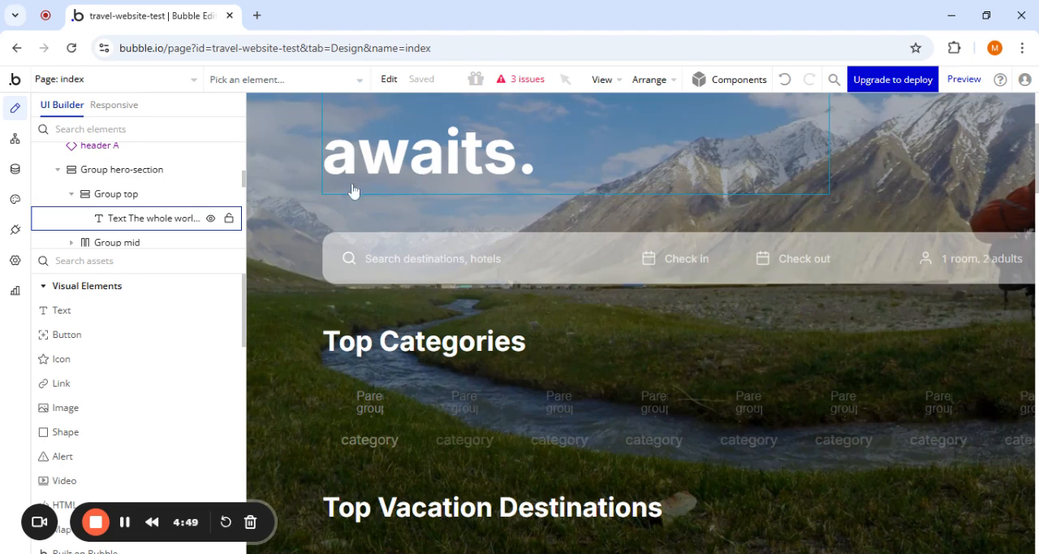
- Place an Elite_Onboarding Tour (testing) element in the hero section above the headline and review its appearance settings
{"action": "scroll", "coordinate": [353, 190], "scroll_direction": "up", "scroll_amount": 3}
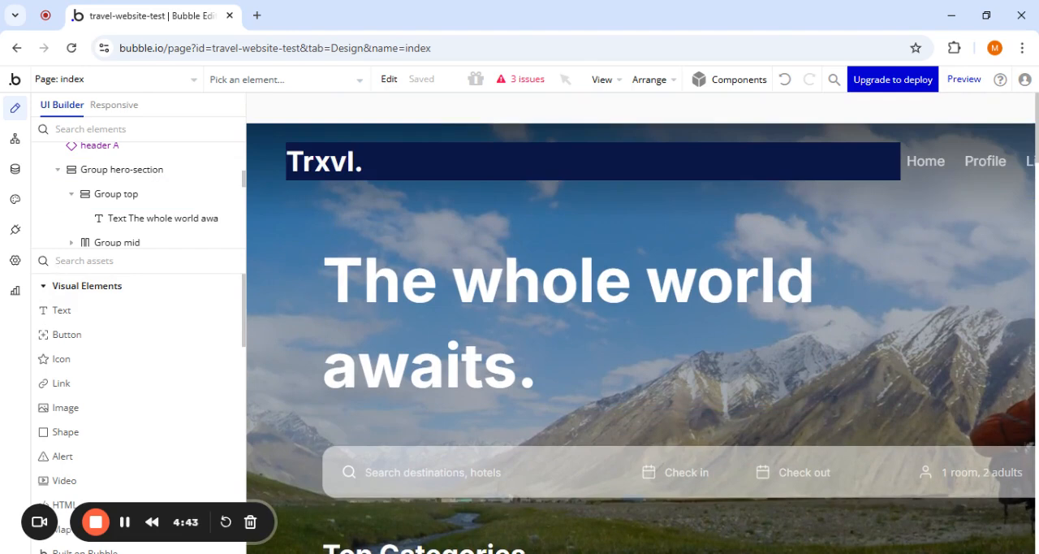
{"action": "type", "text": "elite"}
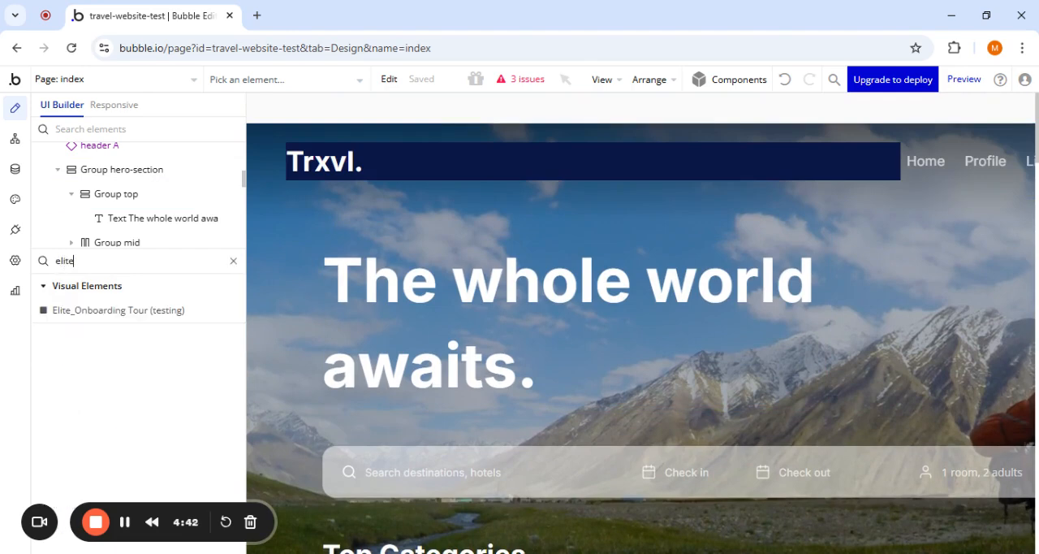
{"action": "left_click", "coordinate": [134, 311]}
{"action": "left_click", "coordinate": [325, 240]}
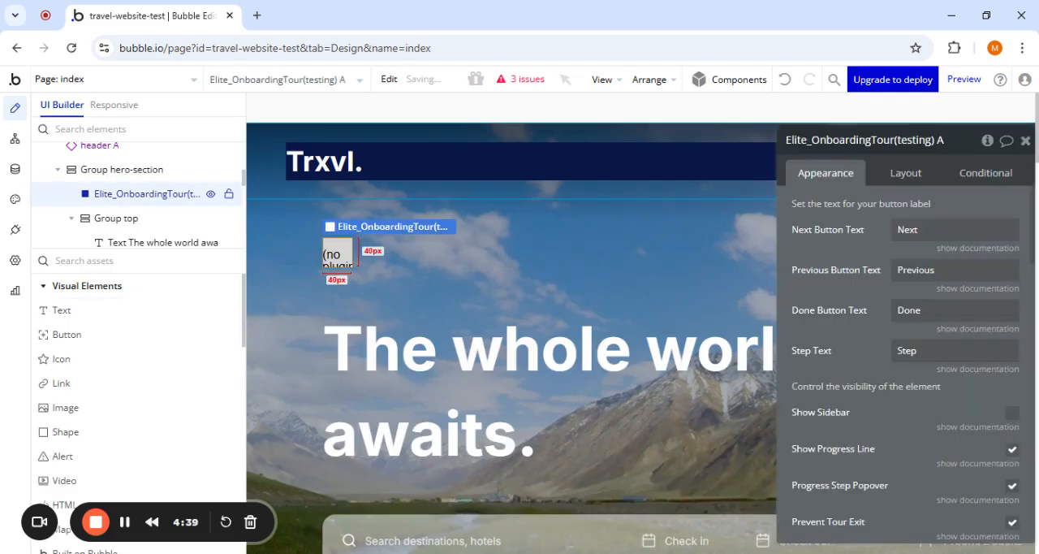
{"action": "left_click_drag", "start_coordinate": [841, 280], "coordinate": [479, 250]}
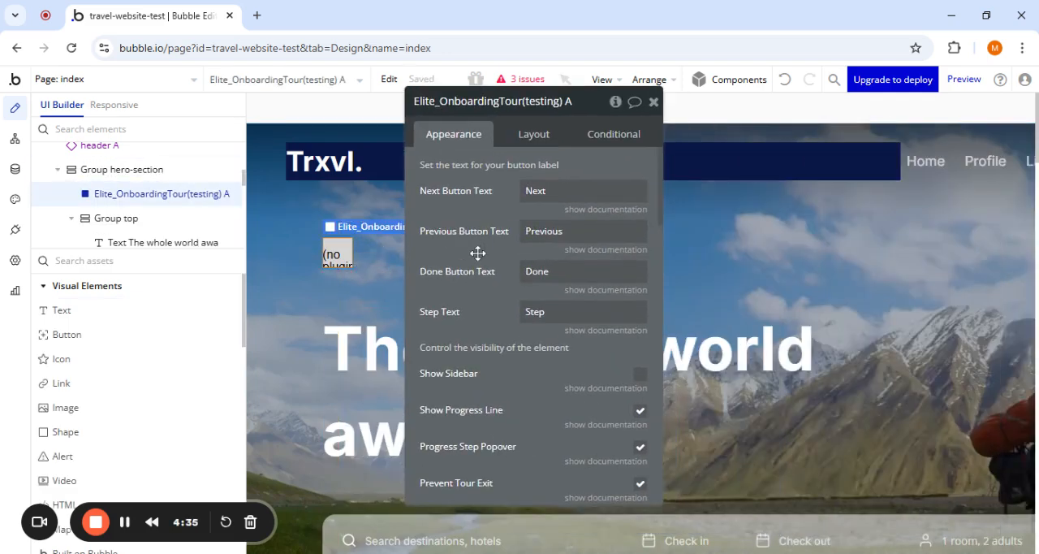
{"action": "scroll", "coordinate": [479, 252], "scroll_direction": "down", "scroll_amount": 3}
{"action": "scroll", "coordinate": [534, 325], "scroll_direction": "down", "scroll_amount": 5}
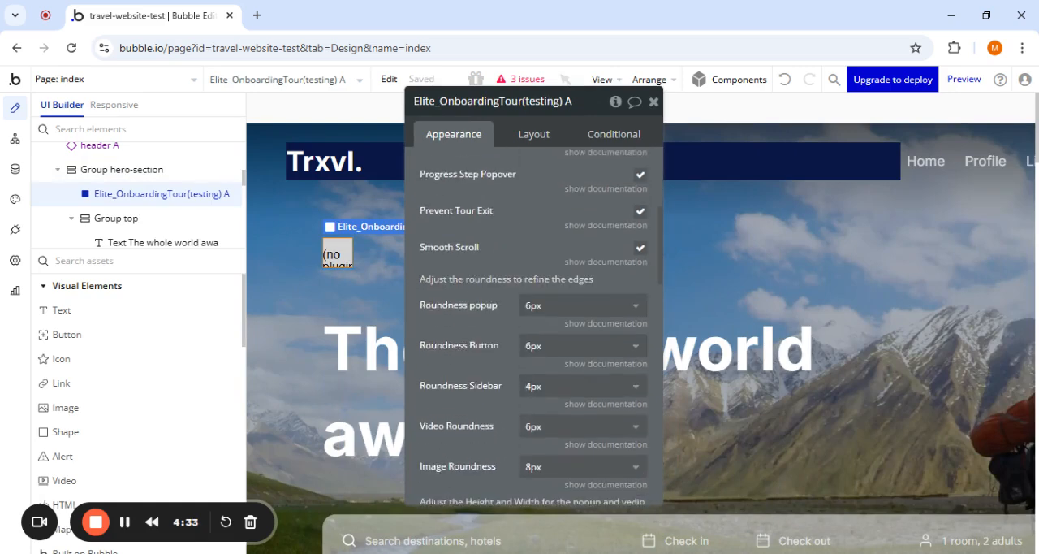
{"action": "scroll", "coordinate": [534, 325], "scroll_direction": "down", "scroll_amount": 3}
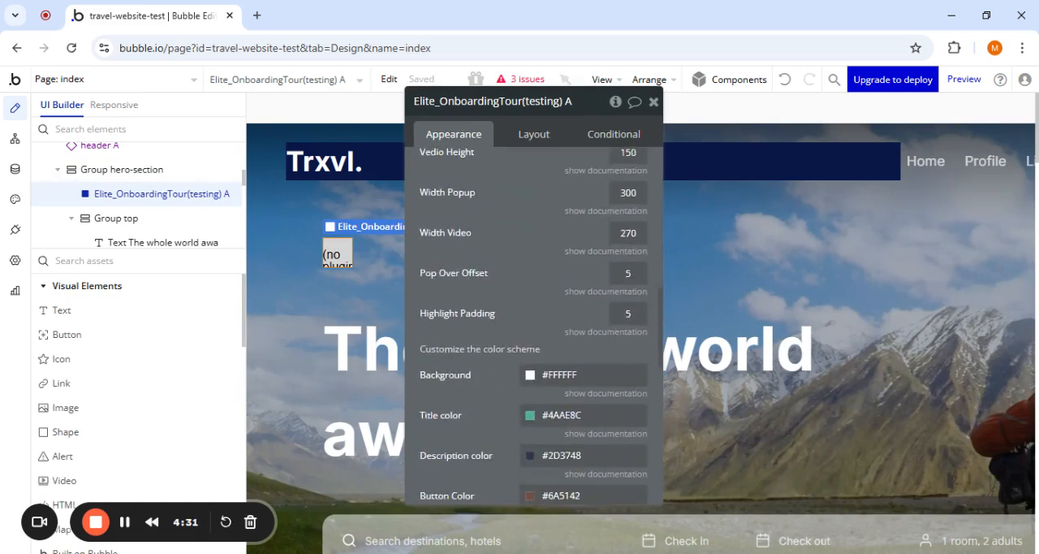
{"action": "scroll", "coordinate": [533, 325], "scroll_direction": "up", "scroll_amount": 7}
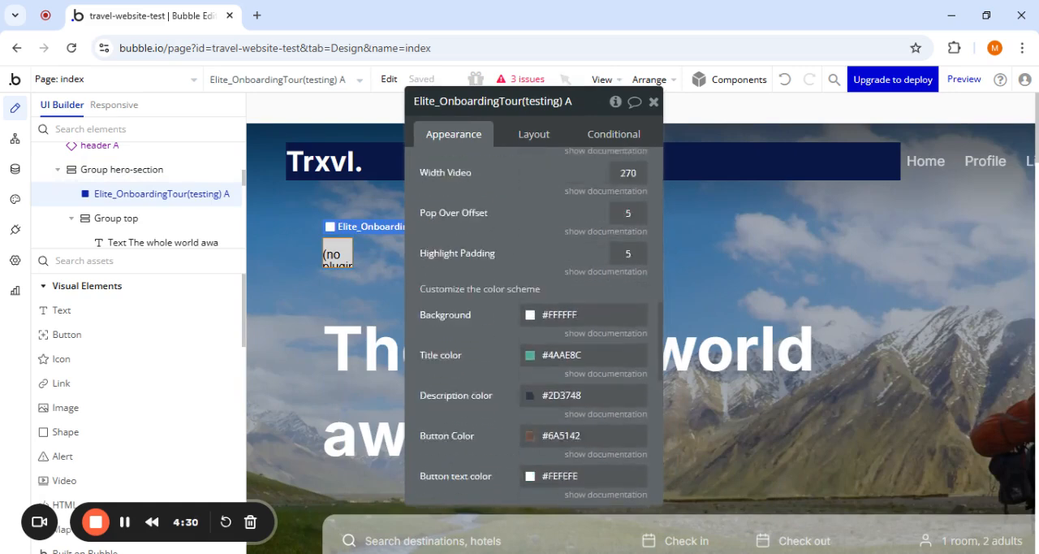
- Add the "Add step a Elite_Onboarding Tour (testing)" action to the "Page is loaded" workflow
{"action": "left_click", "coordinate": [15, 138]}
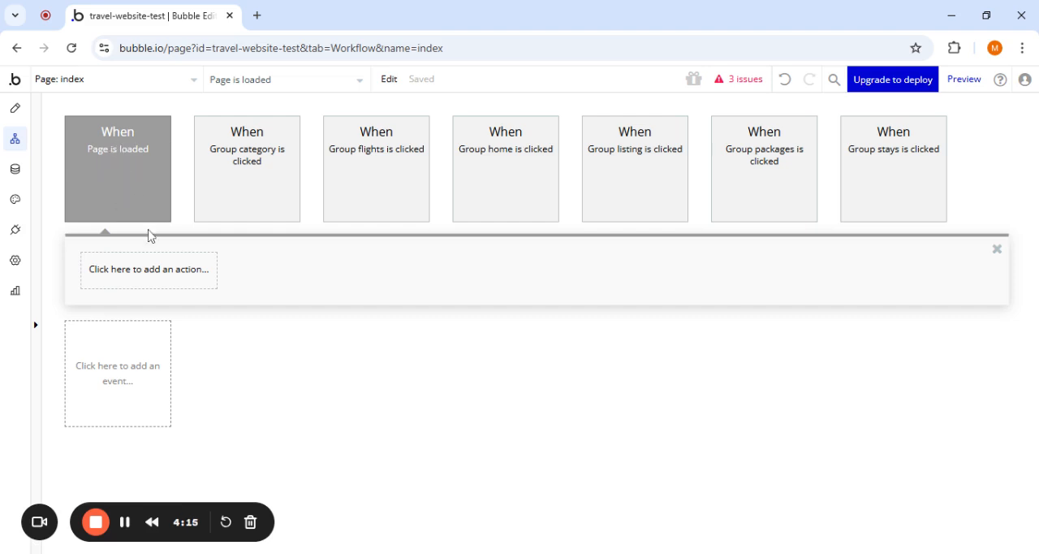
{"action": "left_click", "coordinate": [140, 271]}
{"action": "type", "text": "ad"}
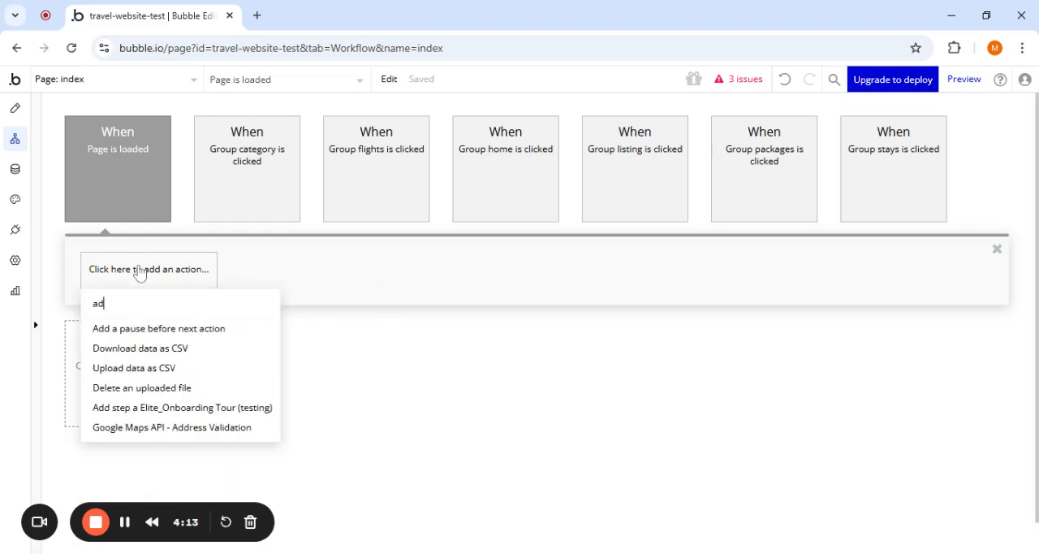
{"action": "type", "text": "d"}
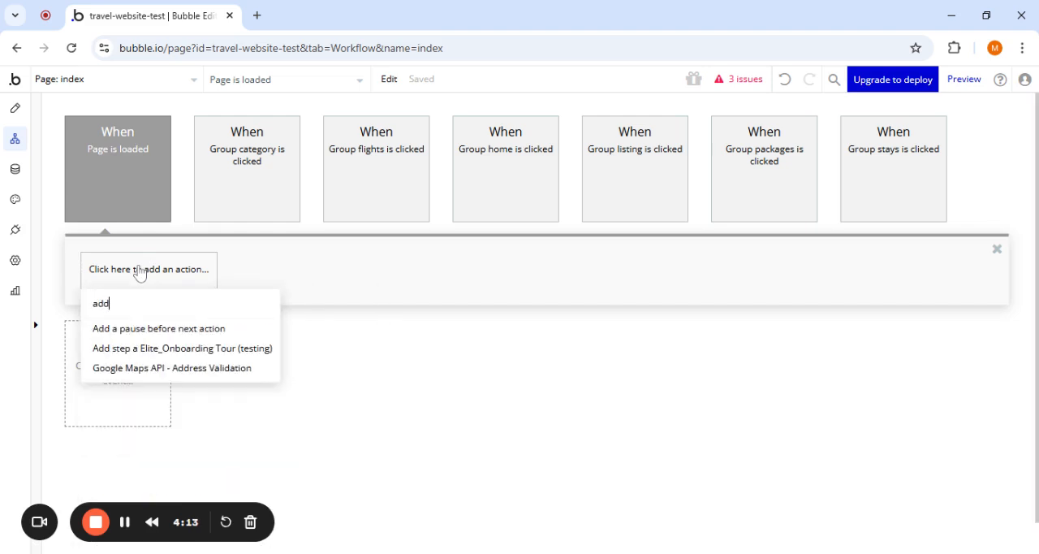
{"action": "left_click", "coordinate": [165, 355]}
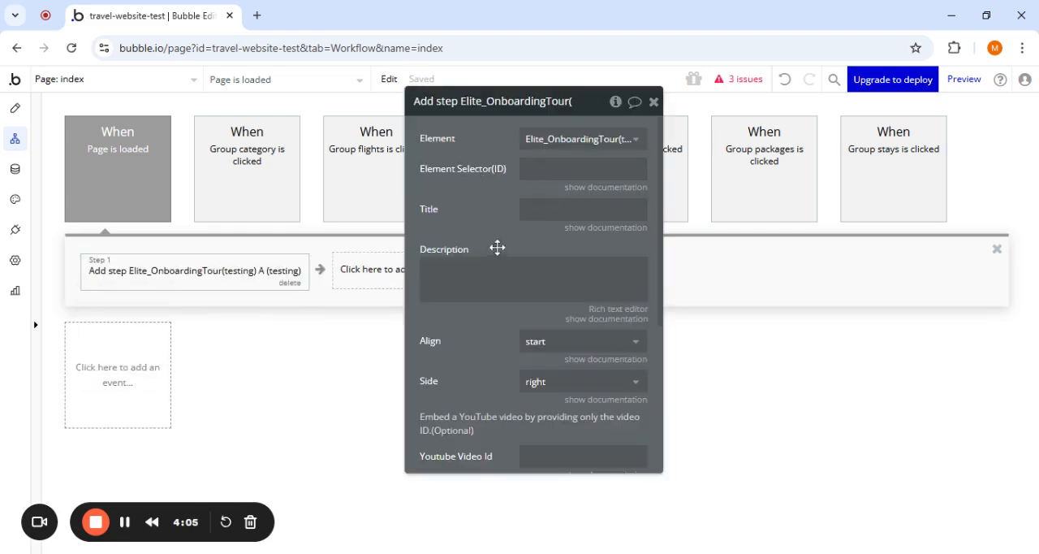
- Examine the tour step action's settings, from element selector, title and description to alignment, side, YouTube video ID and image URL
{"action": "scroll", "coordinate": [495, 248], "scroll_direction": "down", "scroll_amount": 1}
{"action": "scroll", "coordinate": [504, 217], "scroll_direction": "up", "scroll_amount": 1}
{"action": "scroll", "coordinate": [482, 217], "scroll_direction": "down", "scroll_amount": 2}
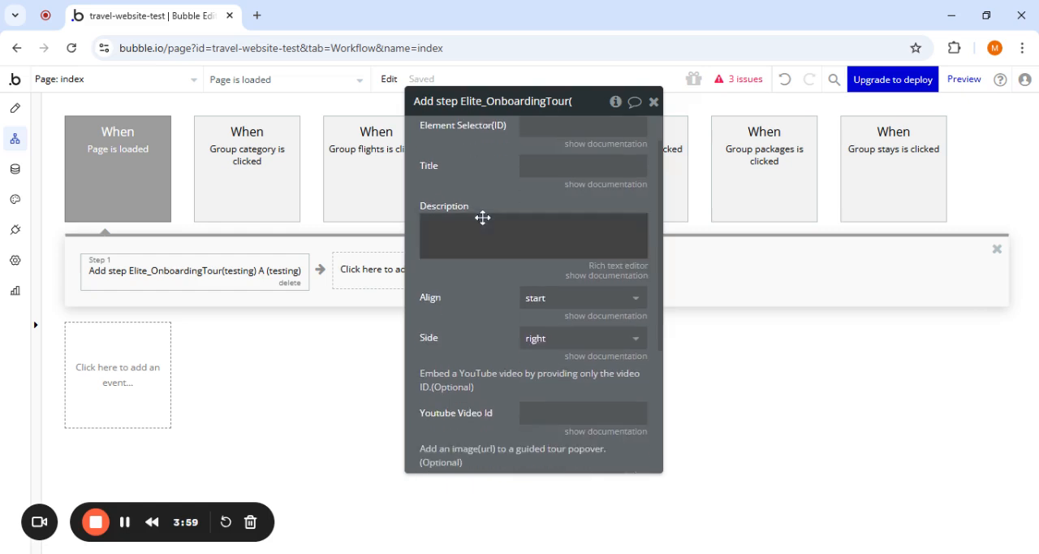
{"action": "scroll", "coordinate": [482, 214], "scroll_direction": "down", "scroll_amount": 4}
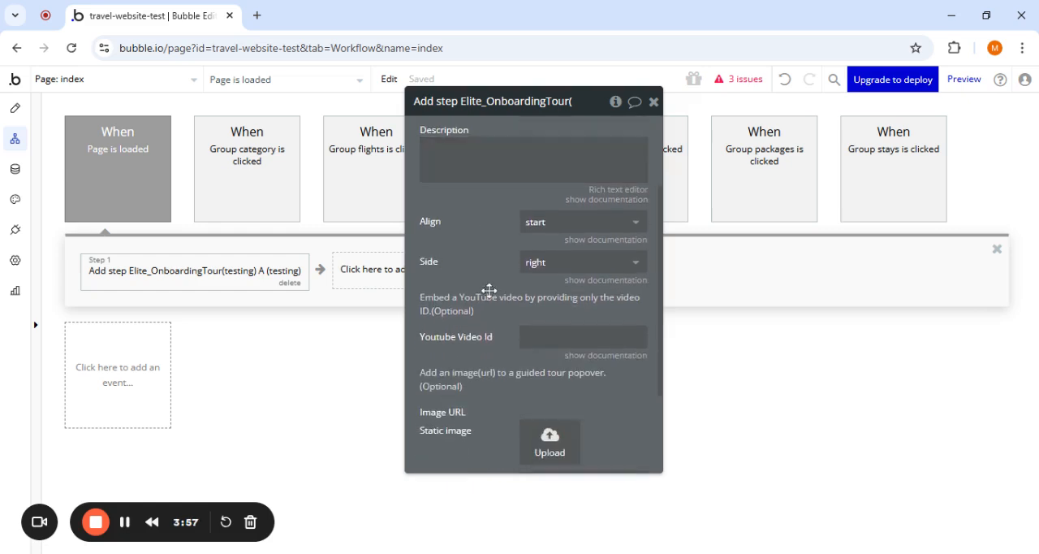
{"action": "scroll", "coordinate": [489, 290], "scroll_direction": "down", "scroll_amount": 3}
{"action": "scroll", "coordinate": [465, 315], "scroll_direction": "down", "scroll_amount": 2}
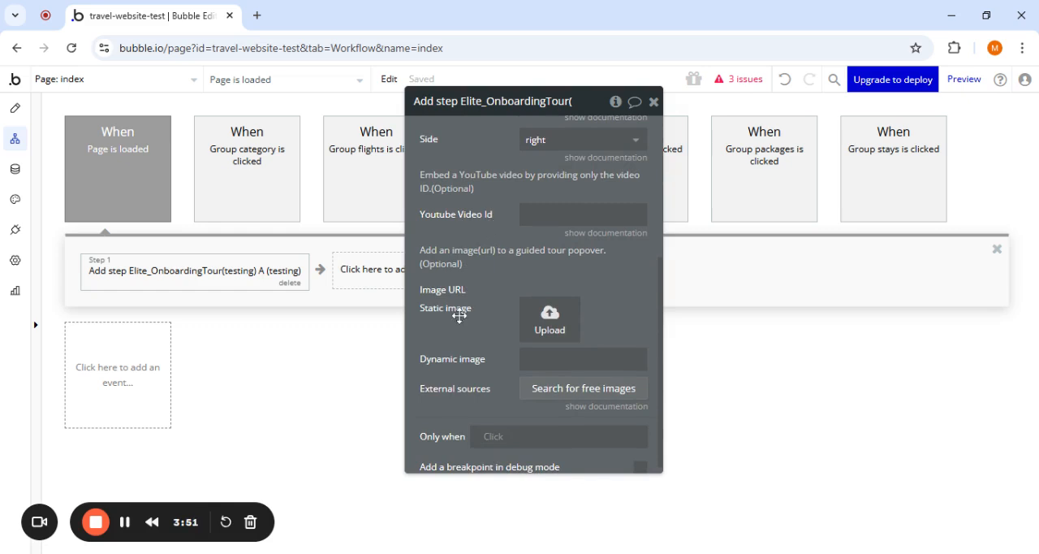
{"action": "left_click", "coordinate": [582, 214]}
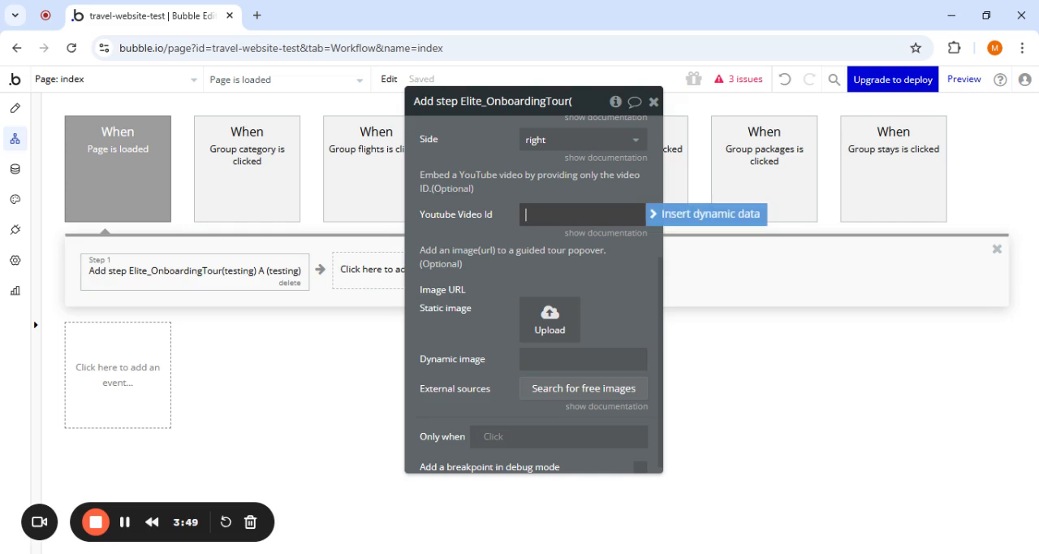
{"action": "left_click", "coordinate": [476, 263]}
{"action": "scroll", "coordinate": [463, 292], "scroll_direction": "down", "scroll_amount": 1}
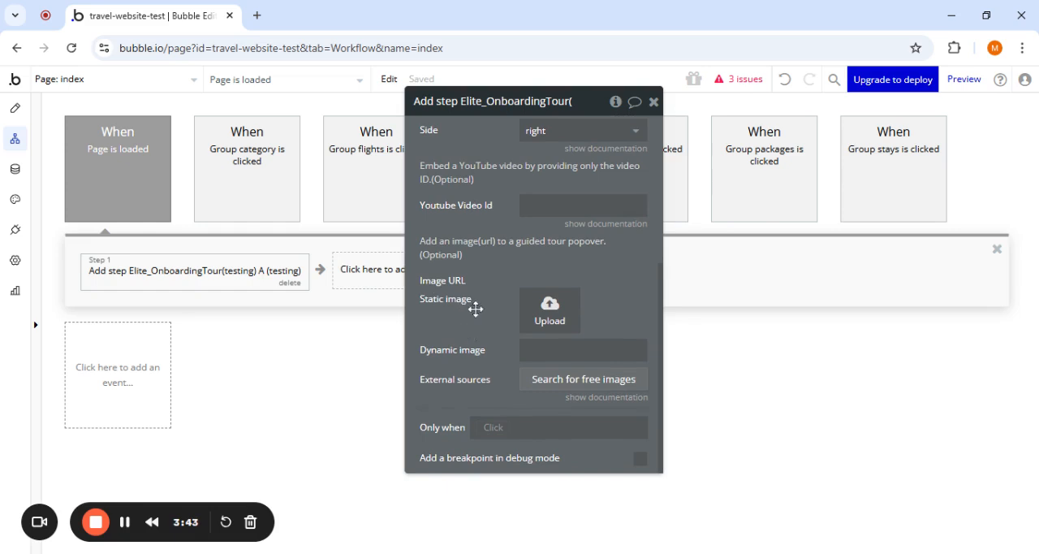
{"action": "scroll", "coordinate": [476, 308], "scroll_direction": "up", "scroll_amount": 3}
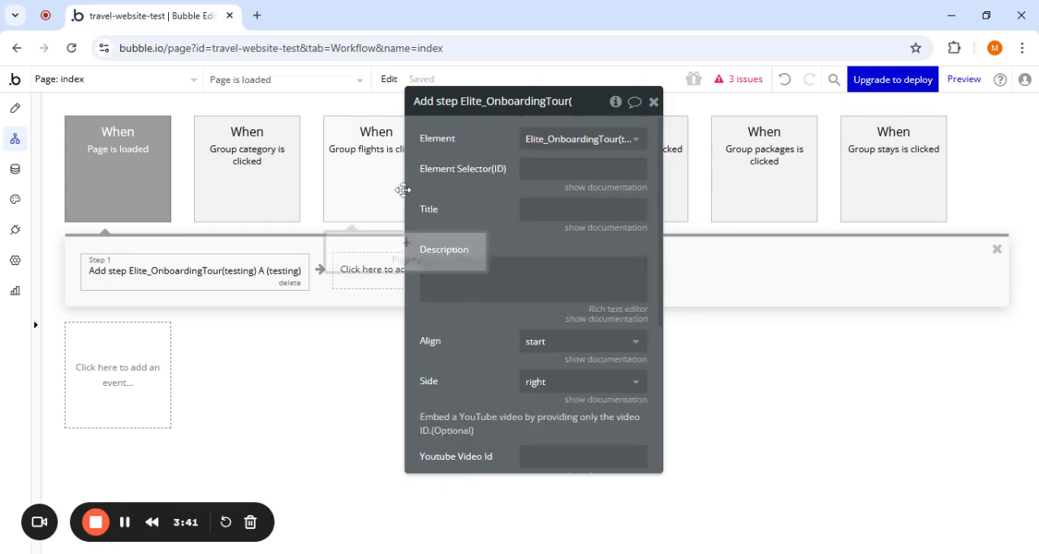
- Copy the ID attribute step1 from the hero headline text "The whole world awaits."
{"action": "left_click", "coordinate": [15, 111]}
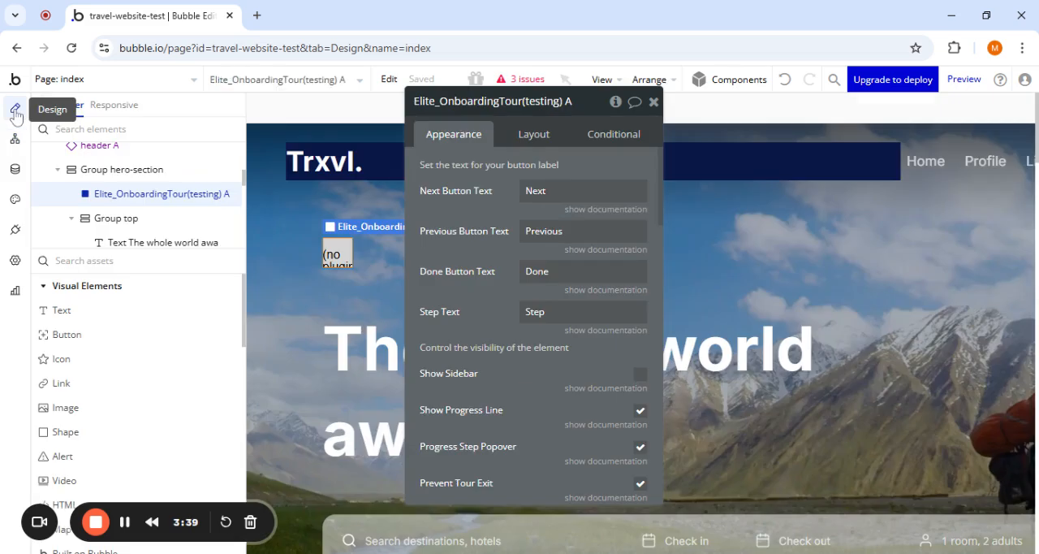
{"action": "left_click", "coordinate": [290, 338]}
{"action": "scroll", "coordinate": [500, 313], "scroll_direction": "down", "scroll_amount": 5}
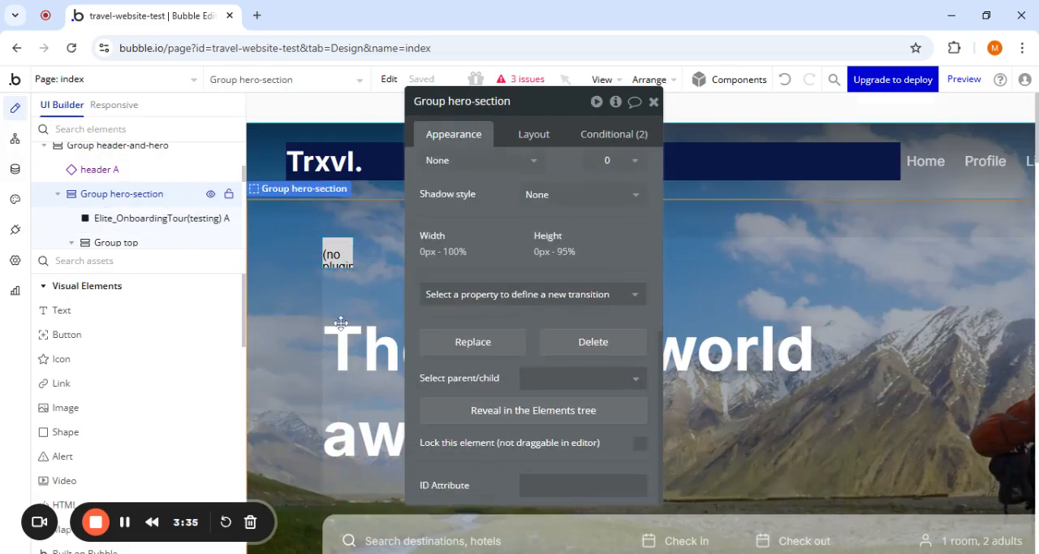
{"action": "left_click", "coordinate": [333, 383]}
{"action": "scroll", "coordinate": [487, 333], "scroll_direction": "down", "scroll_amount": 5}
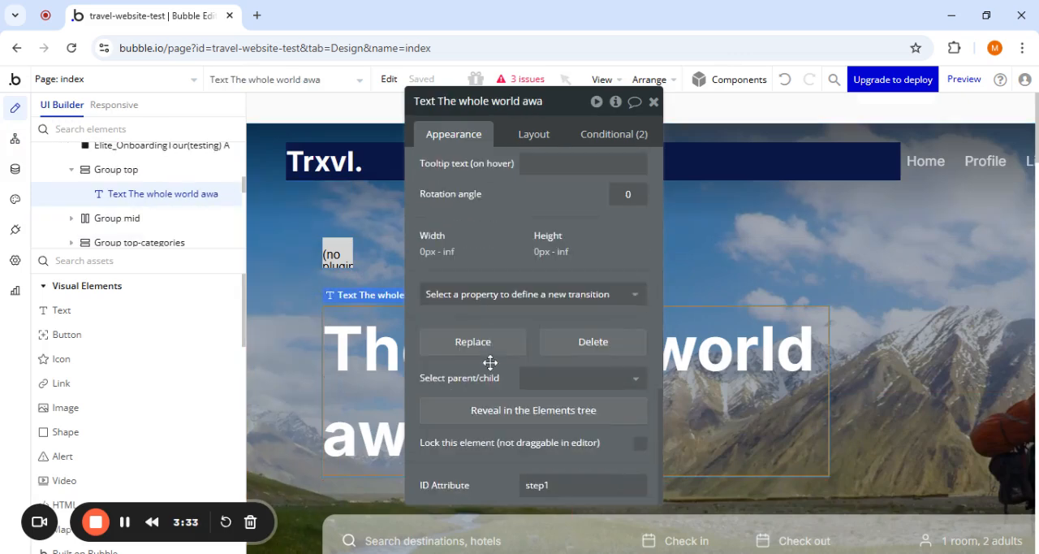
{"action": "scroll", "coordinate": [355, 439], "scroll_direction": "down", "scroll_amount": 3}
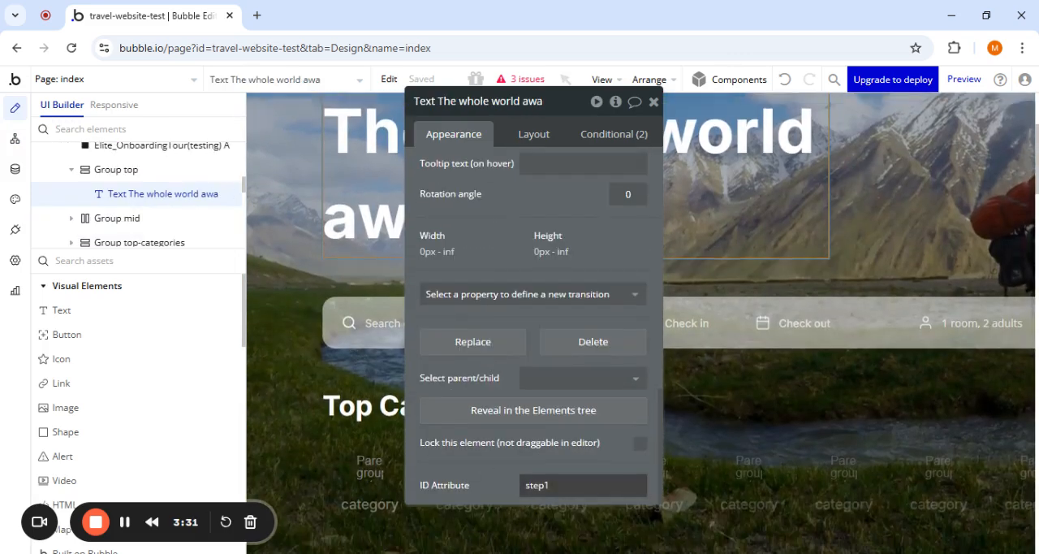
{"action": "double_click", "coordinate": [537, 484]}
{"action": "key", "text": "ctrl+c"}
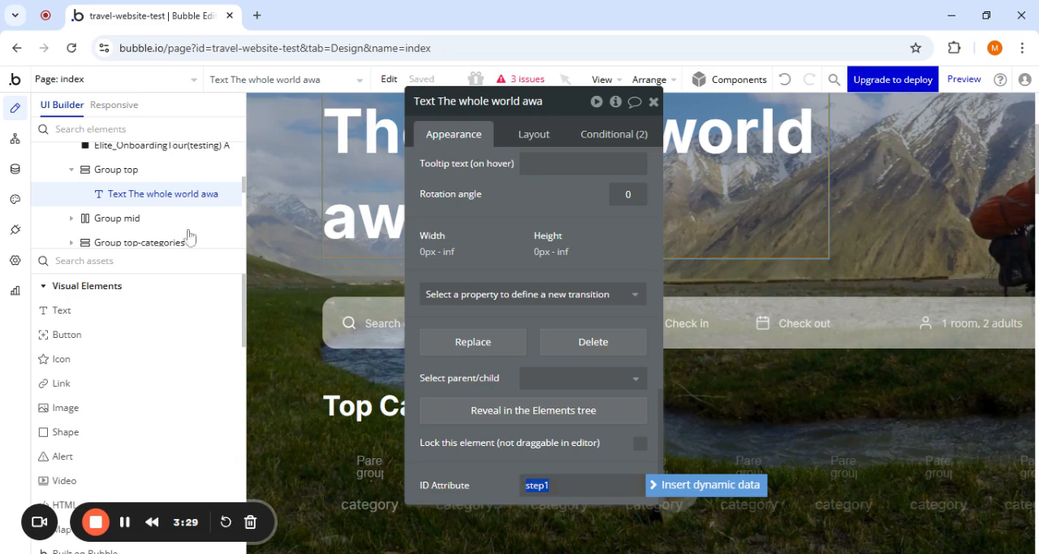
- Set the element selector of the tour step action in the page-load workflow to the copied ID step1
{"action": "left_click", "coordinate": [15, 141]}
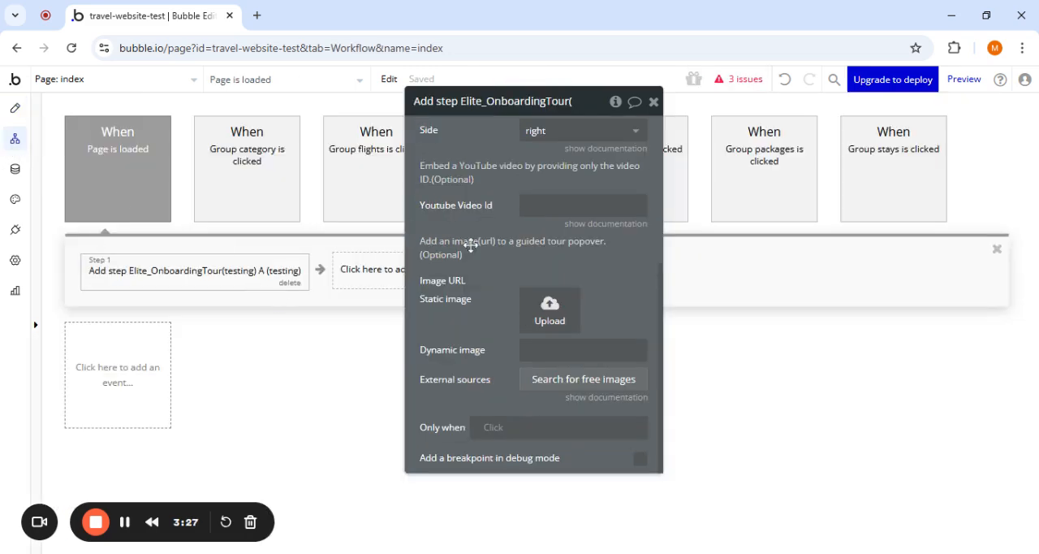
{"action": "scroll", "coordinate": [471, 245], "scroll_direction": "up", "scroll_amount": 3}
{"action": "left_click", "coordinate": [568, 168]}
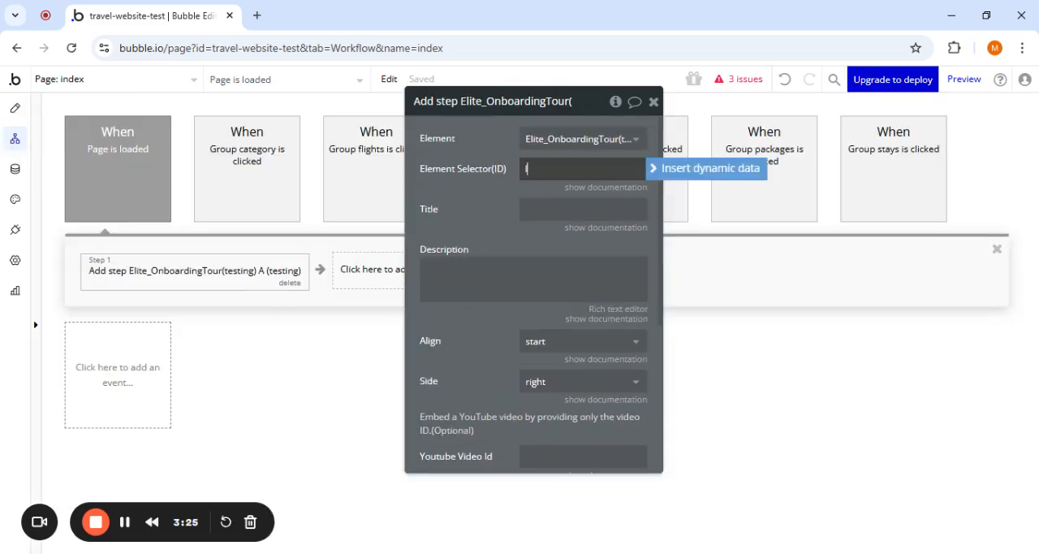
{"action": "key", "text": "ctrl+v"}
{"action": "key", "text": "Tab"}
- Give the tour step the title "Sample Title" and the description "Sample Description"
{"action": "type", "text": "S"}
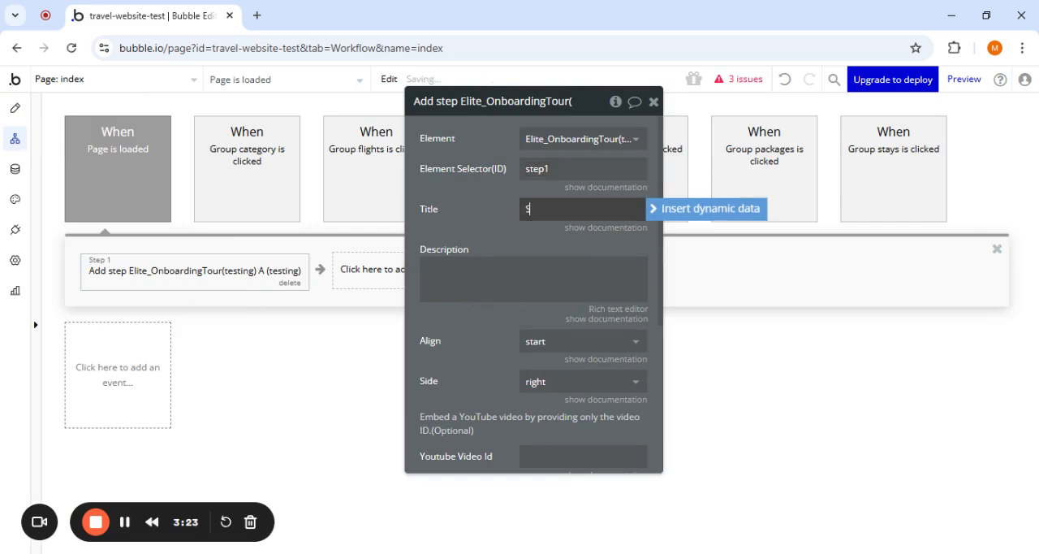
{"action": "type", "text": "ample Title"}
{"action": "left_click", "coordinate": [536, 272]}
{"action": "type", "text": "Sa"}
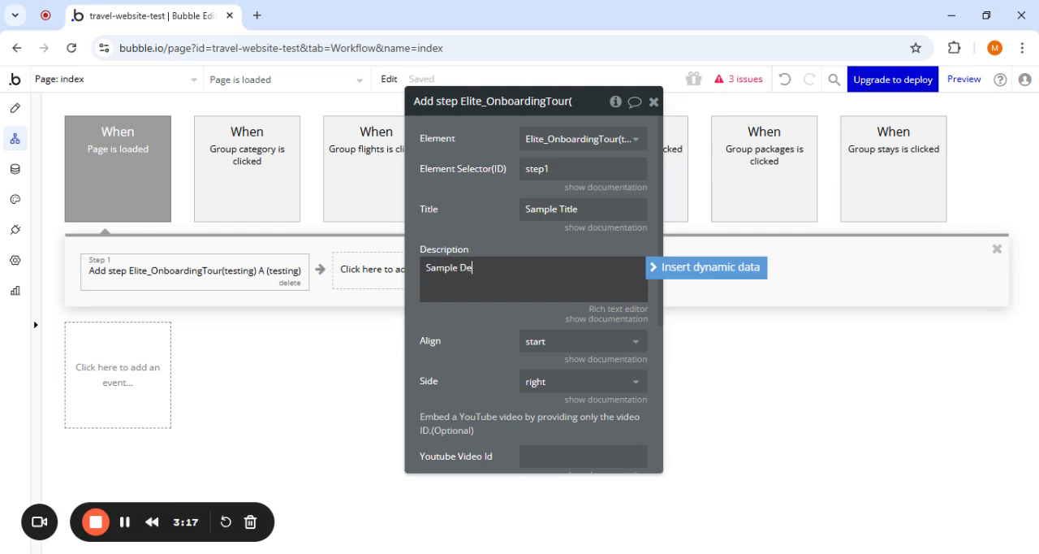
{"action": "left_click", "coordinate": [493, 332]}
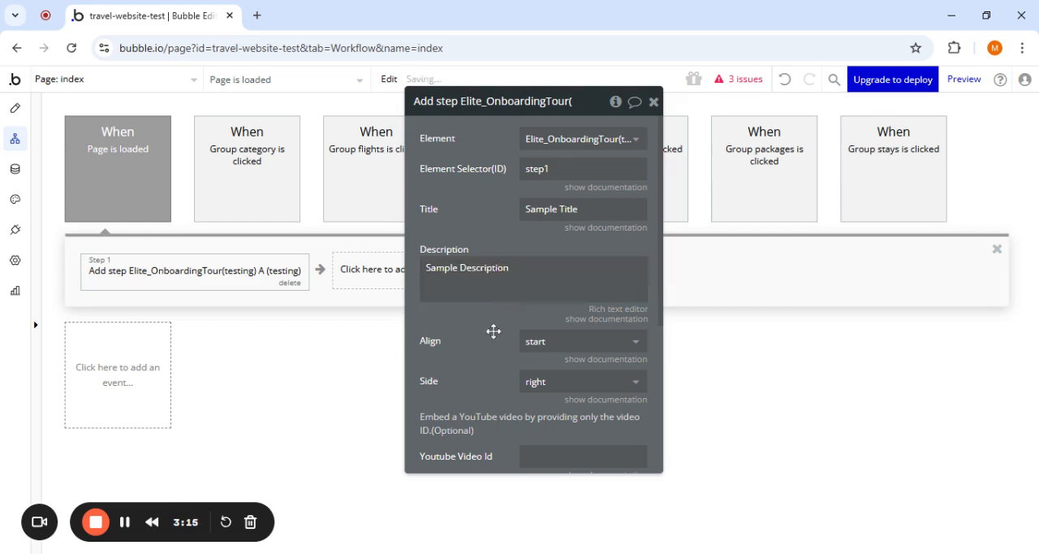
{"action": "scroll", "coordinate": [493, 331], "scroll_direction": "down", "scroll_amount": 3}
{"action": "scroll", "coordinate": [493, 332], "scroll_direction": "up", "scroll_amount": 5}
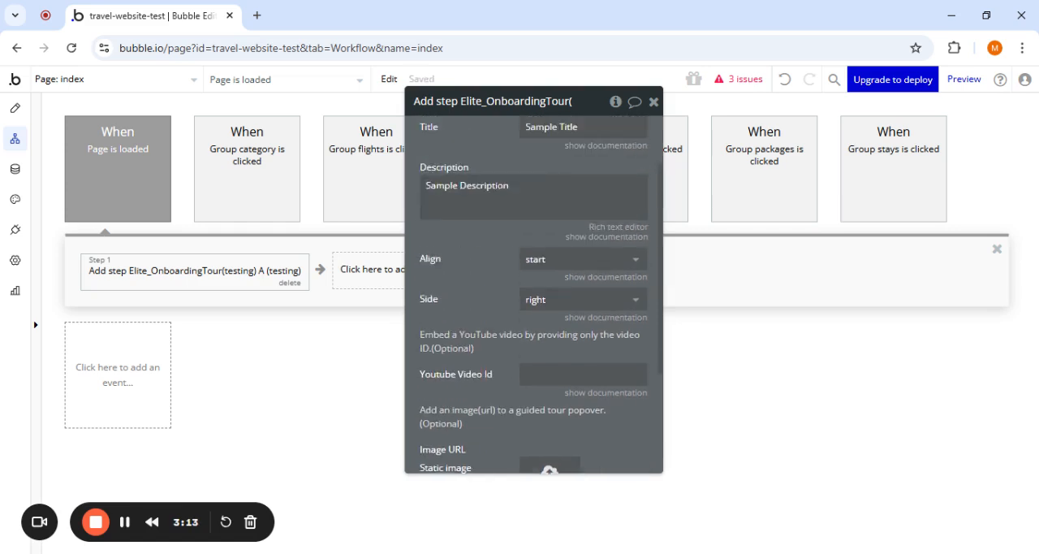
{"action": "scroll", "coordinate": [534, 341], "scroll_direction": "down", "scroll_amount": 6}
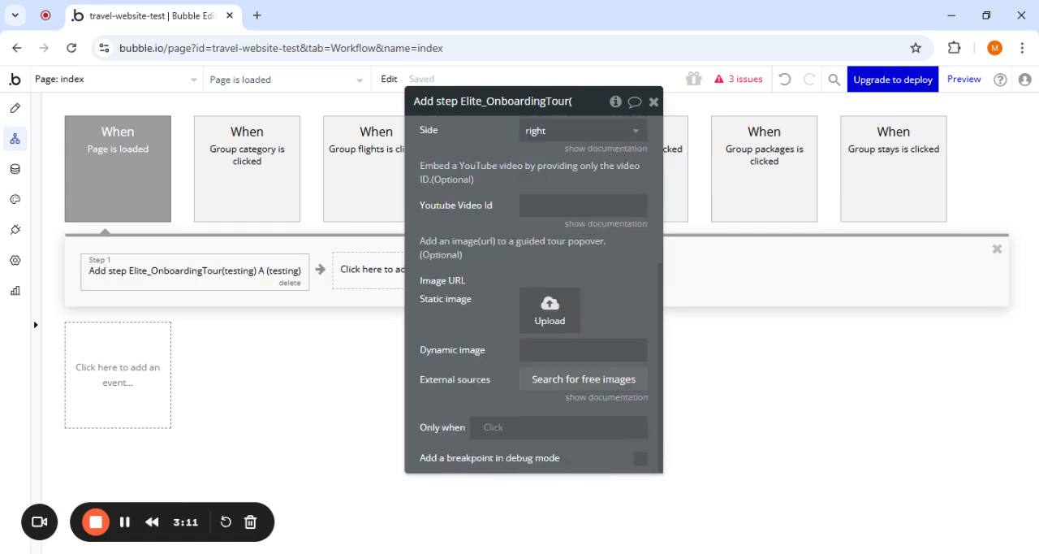
- Copy the ID attribute step2 from Group main in the plan-your-trip section and return to the page-load workflow
{"action": "left_click", "coordinate": [15, 108]}
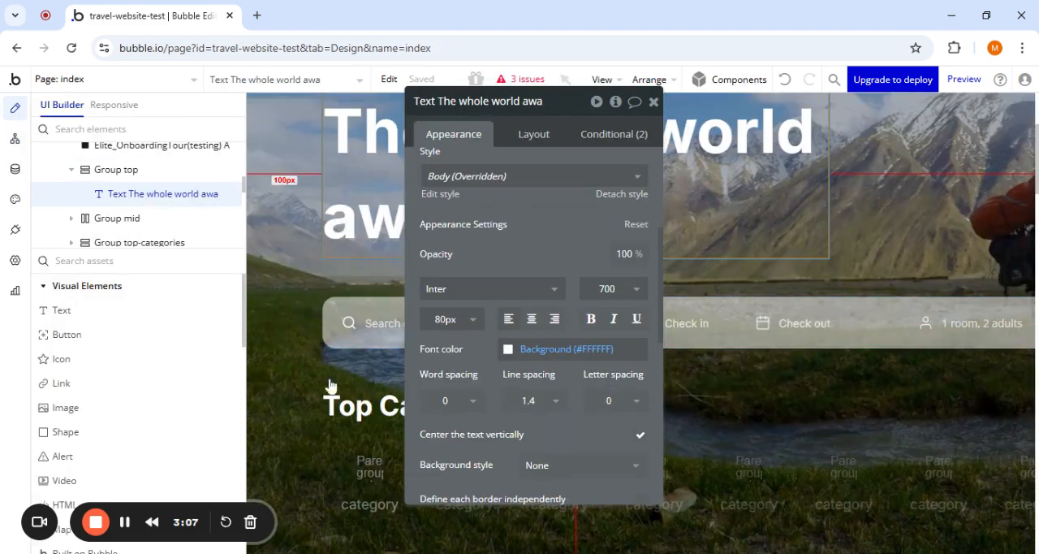
{"action": "scroll", "coordinate": [394, 379], "scroll_direction": "down", "scroll_amount": 5}
{"action": "scroll", "coordinate": [394, 379], "scroll_direction": "down", "scroll_amount": 10}
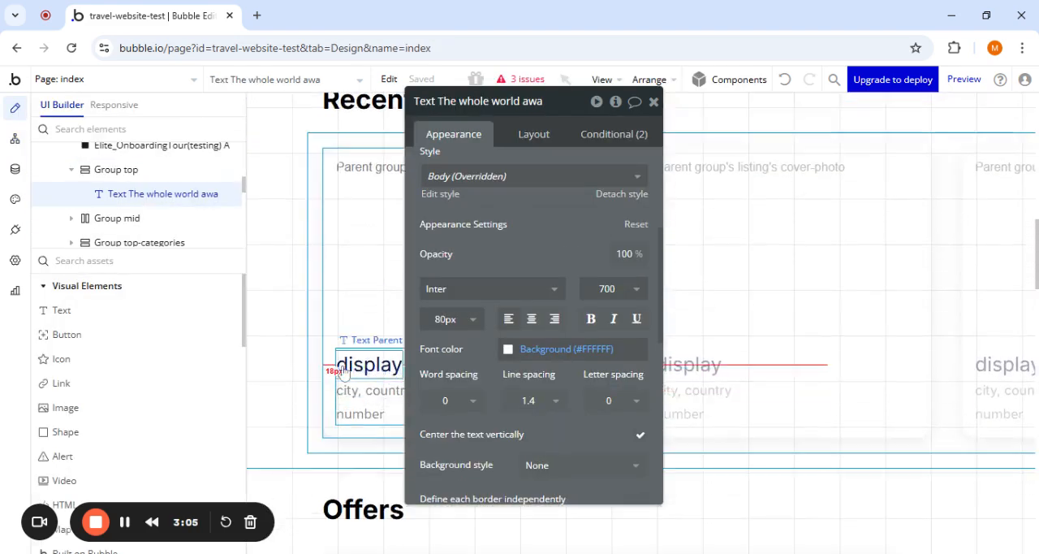
{"action": "scroll", "coordinate": [344, 372], "scroll_direction": "down", "scroll_amount": 4}
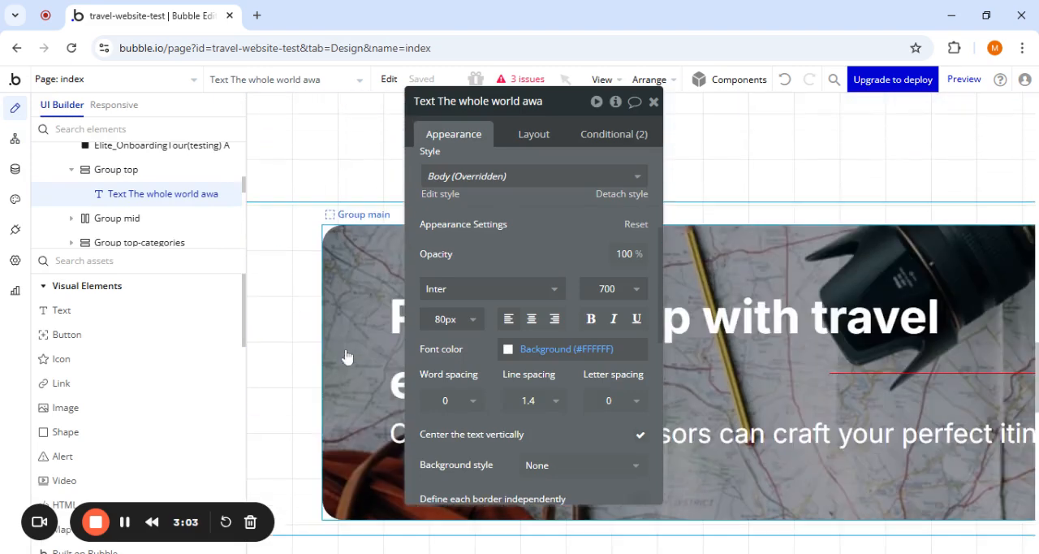
{"action": "left_click", "coordinate": [330, 236]}
{"action": "scroll", "coordinate": [509, 410], "scroll_direction": "down", "scroll_amount": 5}
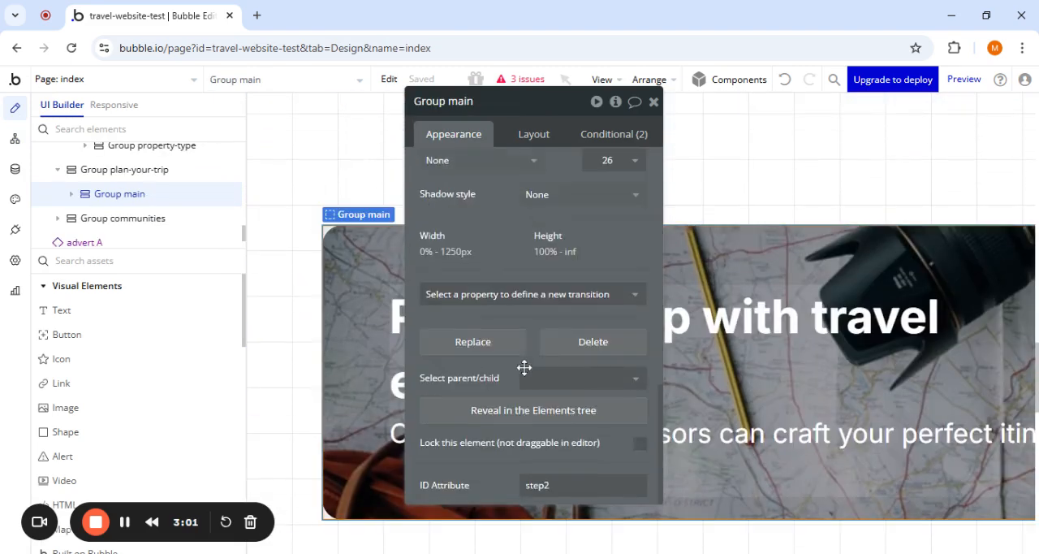
{"action": "double_click", "coordinate": [538, 484]}
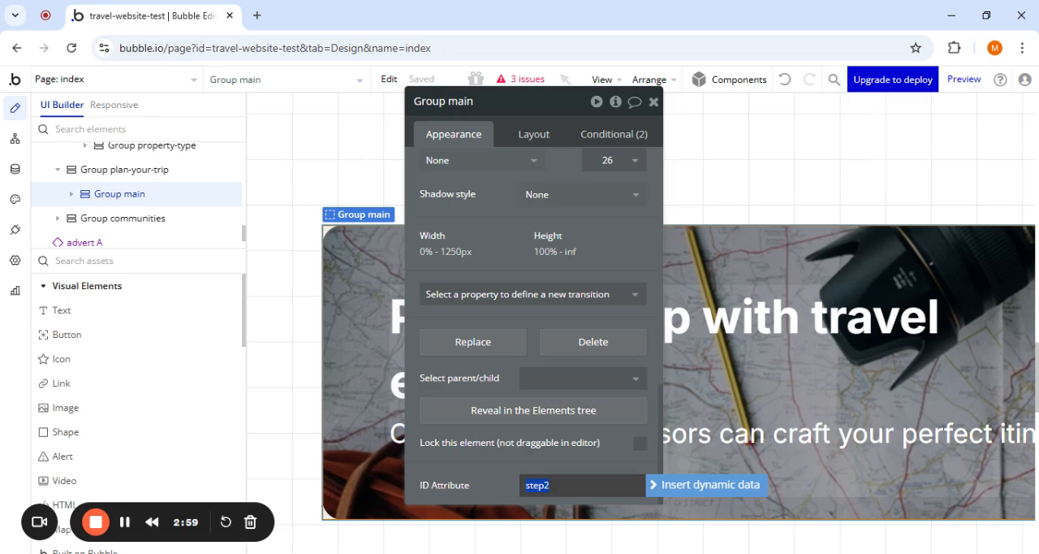
{"action": "left_click", "coordinate": [14, 139]}
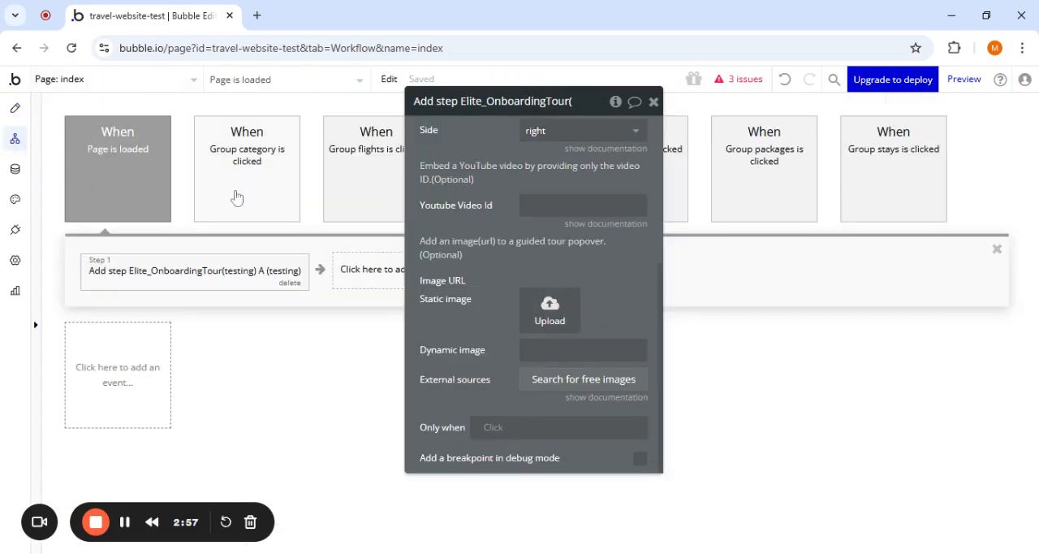
- Add a second onboarding tour step action to the page-load workflow and set its element selector to step2
{"action": "left_click", "coordinate": [358, 270]}
{"action": "type", "text": "add"}
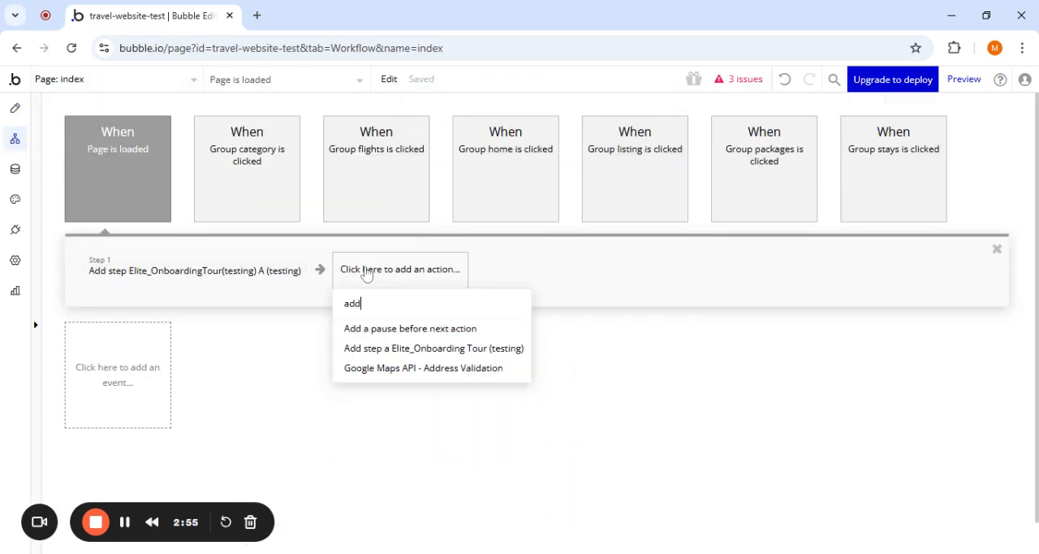
{"action": "left_click", "coordinate": [390, 349]}
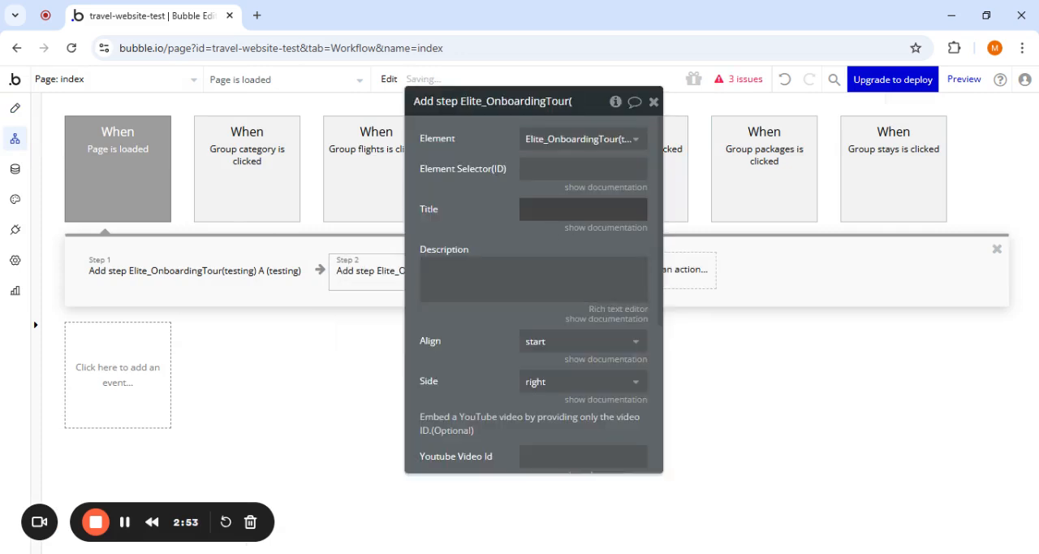
{"action": "left_click", "coordinate": [578, 168]}
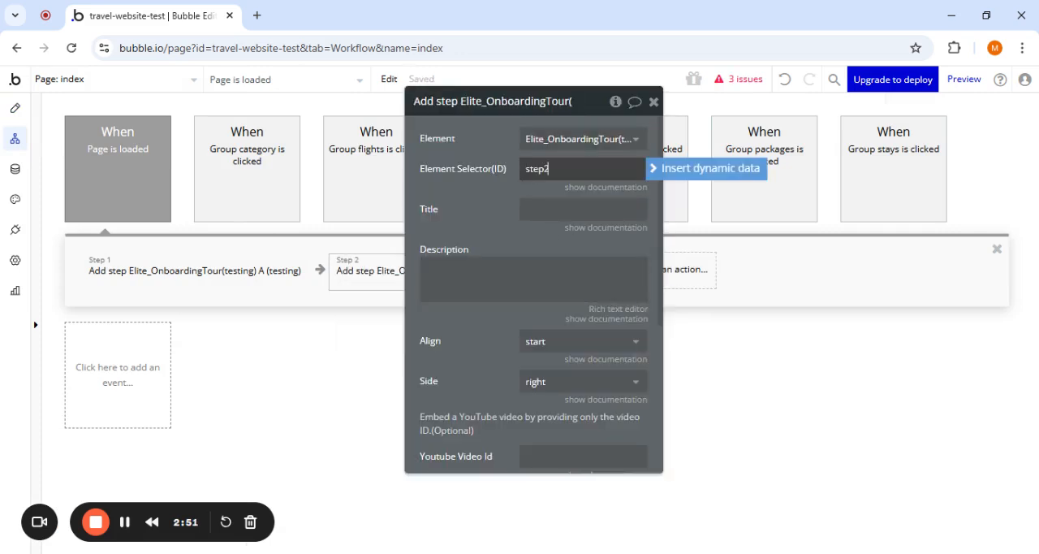
- Give the second tour step the title "Another Title" and the description "Sample Description"
{"action": "key", "text": "Tab"}
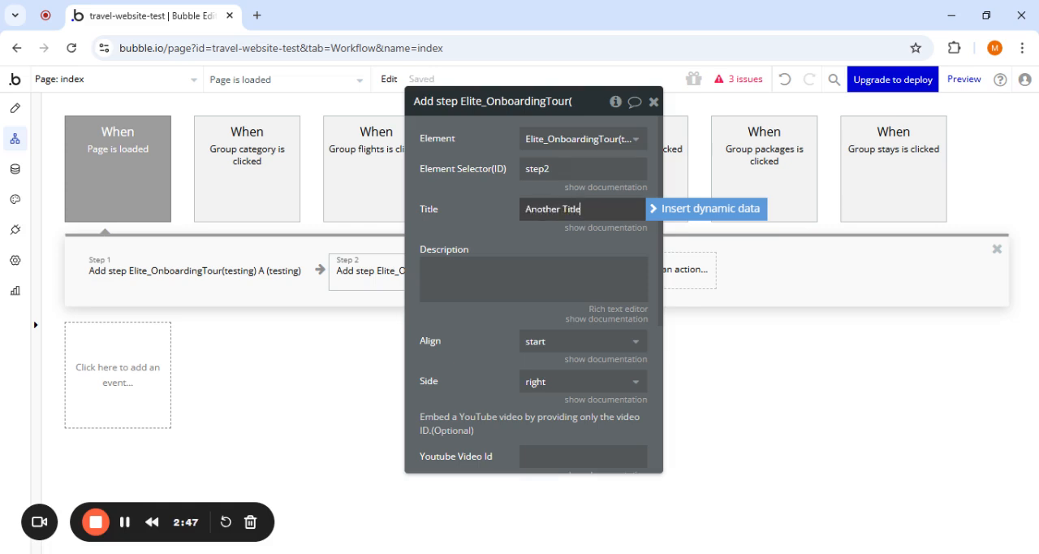
{"action": "left_click", "coordinate": [541, 272]}
{"action": "scroll", "coordinate": [541, 272], "scroll_direction": "down", "scroll_amount": 3}
{"action": "scroll", "coordinate": [541, 271], "scroll_direction": "up", "scroll_amount": 3}
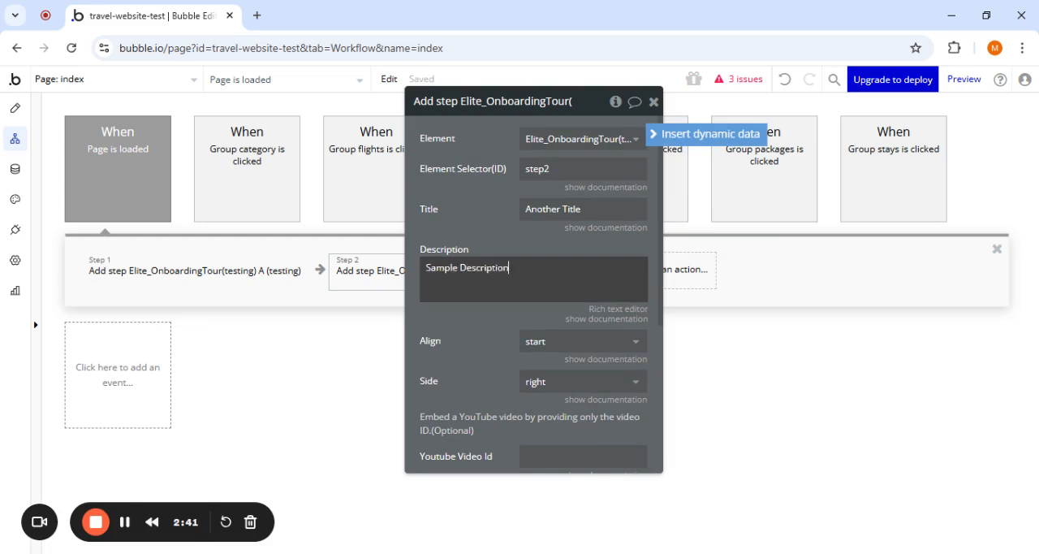
- Add the Start tour action of the Elite Onboarding Tour element as the third action of the page-load workflow
{"action": "left_click_drag", "start_coordinate": [480, 355], "coordinate": [827, 360]}
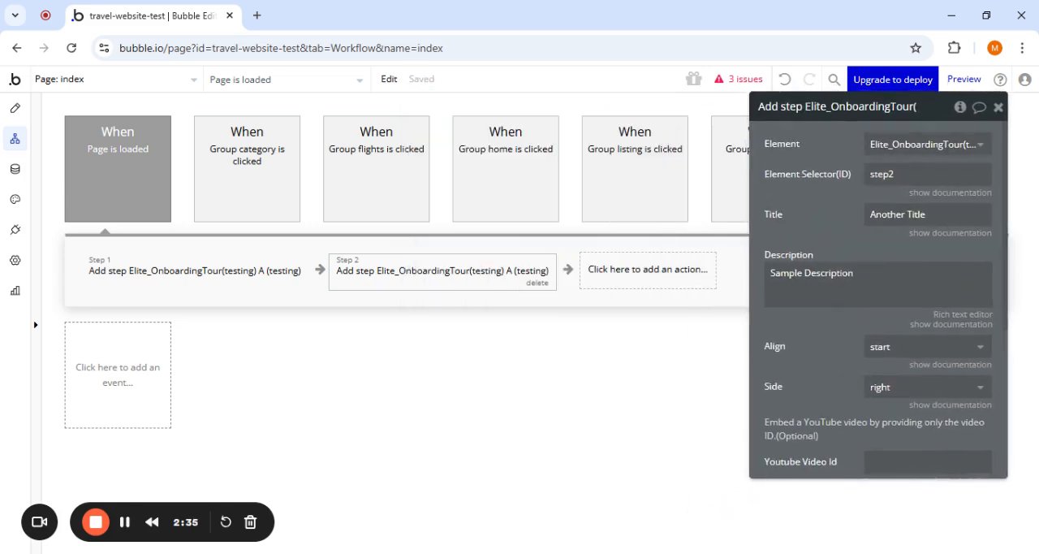
{"action": "left_click", "coordinate": [623, 280]}
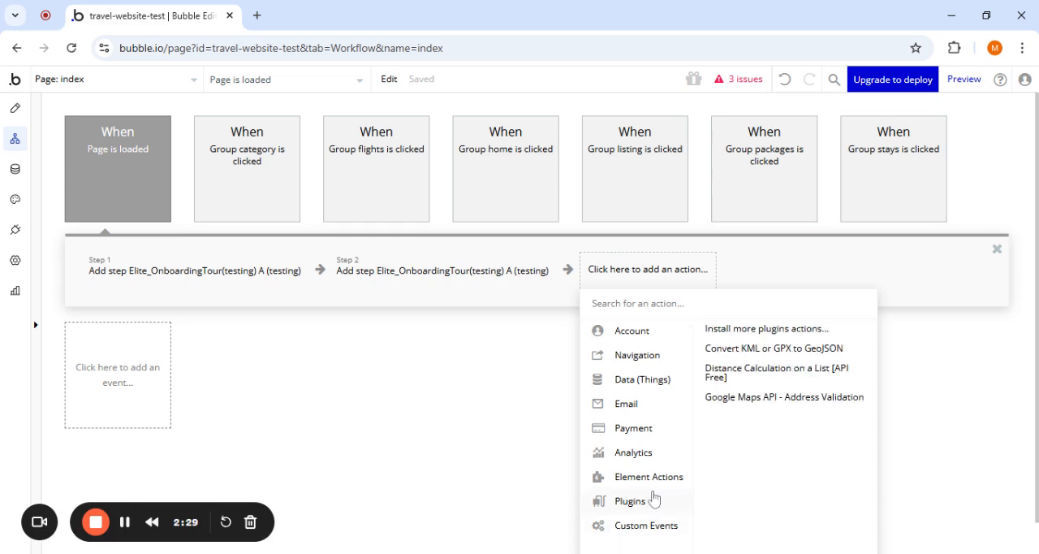
{"action": "mouse_move", "coordinate": [645, 534]}
{"action": "mouse_move", "coordinate": [659, 487]}
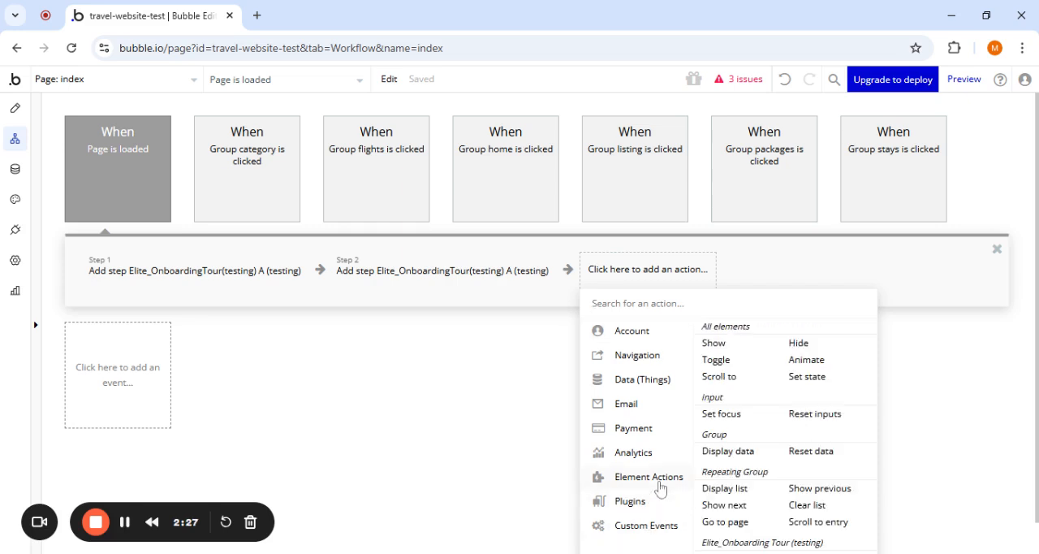
{"action": "scroll", "coordinate": [740, 461], "scroll_direction": "down", "scroll_amount": 1}
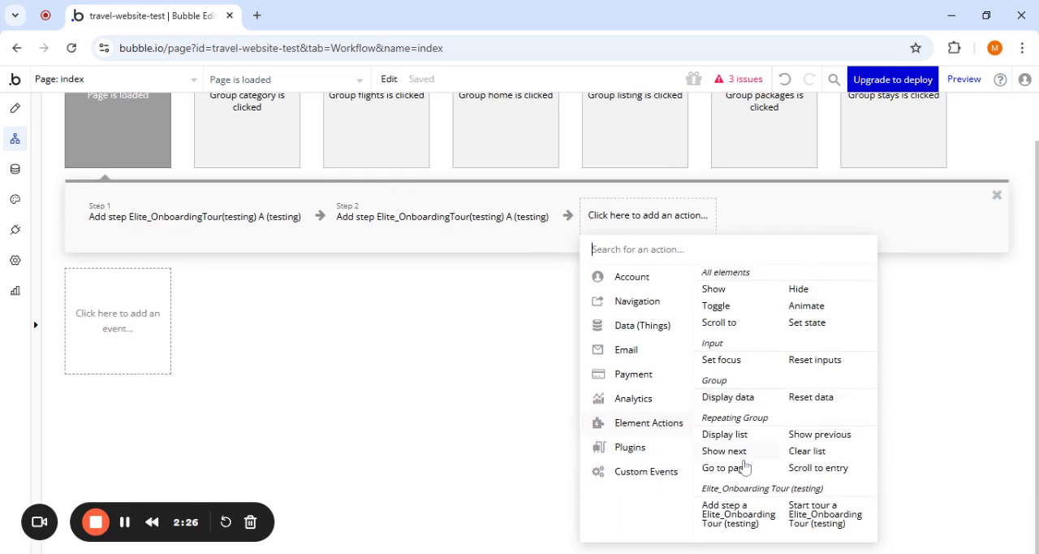
{"action": "left_click", "coordinate": [812, 520]}
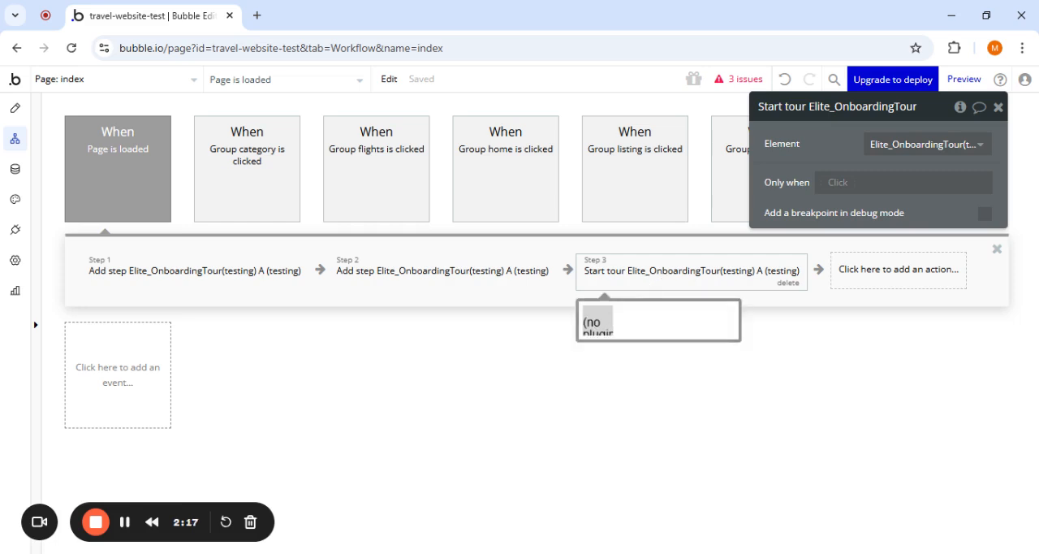
- Open the appearance settings of the Elite_OnboardingTour element in the hero section of the page design
{"action": "left_click", "coordinate": [17, 111]}
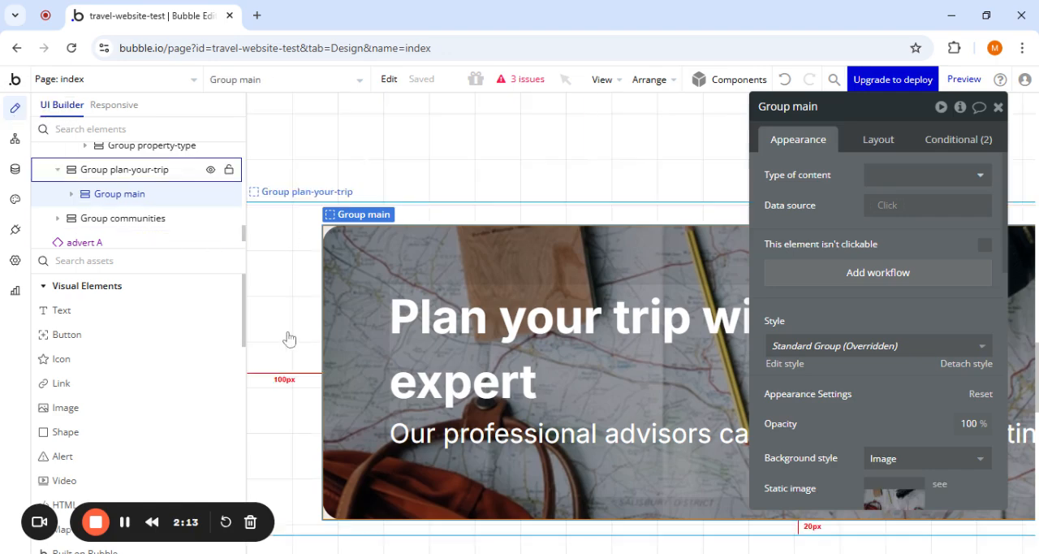
{"action": "scroll", "coordinate": [289, 338], "scroll_direction": "down", "scroll_amount": 5}
{"action": "scroll", "coordinate": [344, 233], "scroll_direction": "up", "scroll_amount": 5}
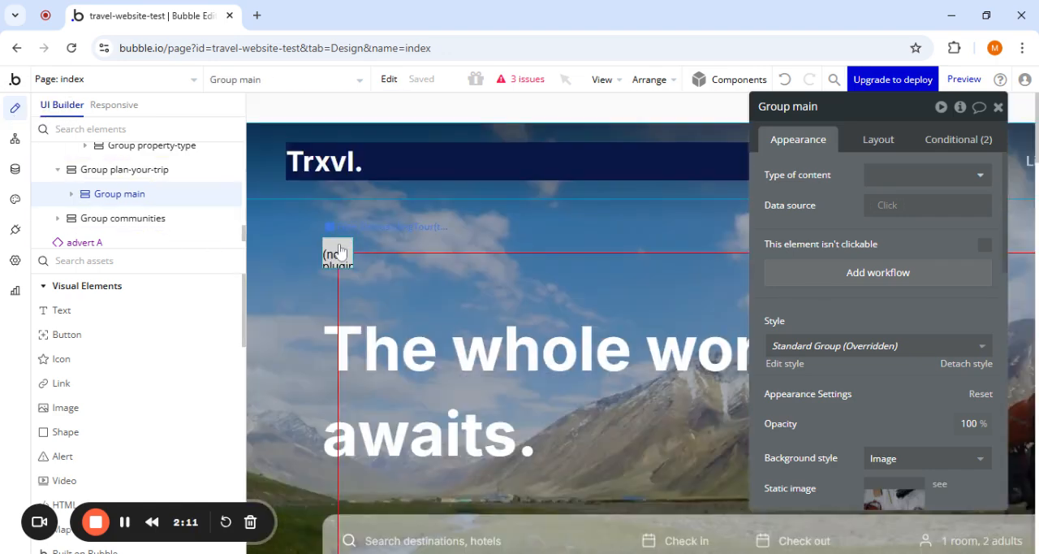
{"action": "left_click", "coordinate": [337, 248]}
{"action": "left_click_drag", "start_coordinate": [838, 244], "coordinate": [585, 274]}
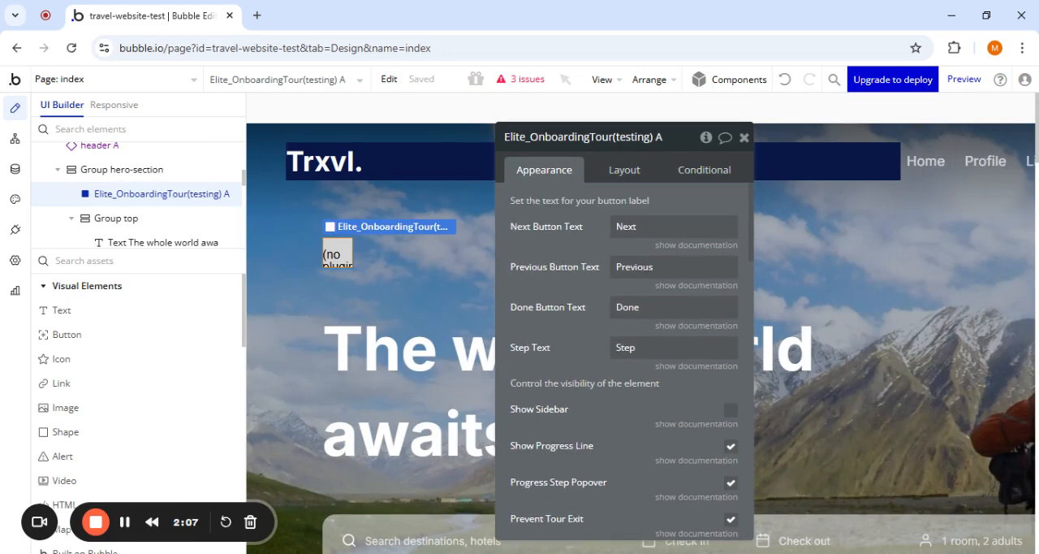
{"action": "left_click_drag", "start_coordinate": [540, 264], "coordinate": [511, 209]}
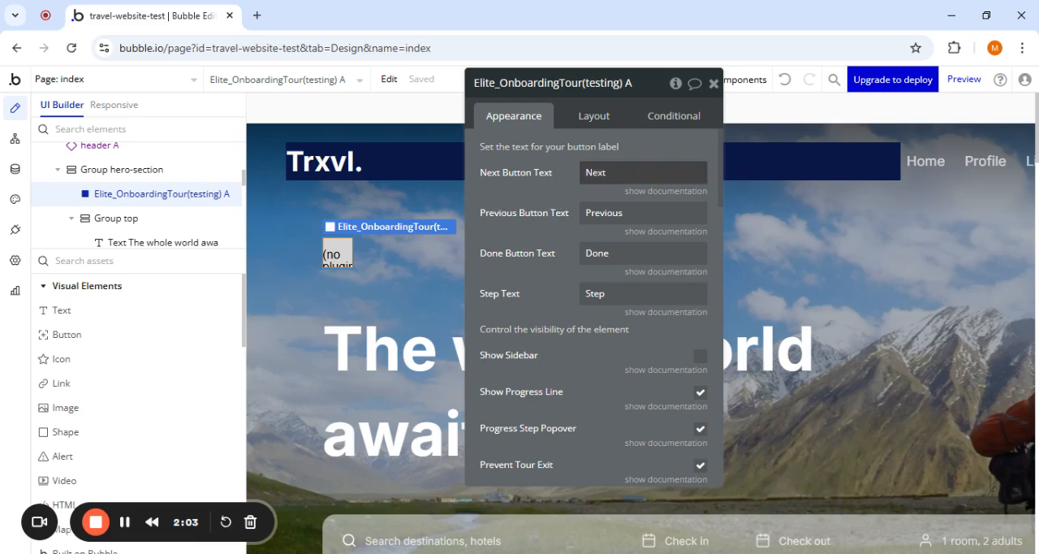
- Go through the tour's button text settings and turn on Show Sidebar
{"action": "left_click", "coordinate": [610, 248]}
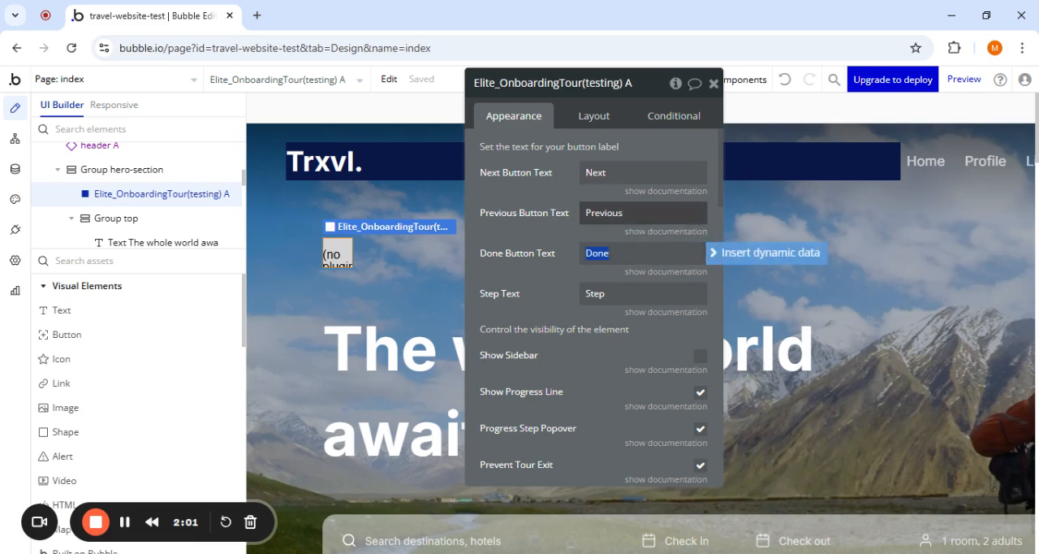
{"action": "key", "text": "shift+Tab"}
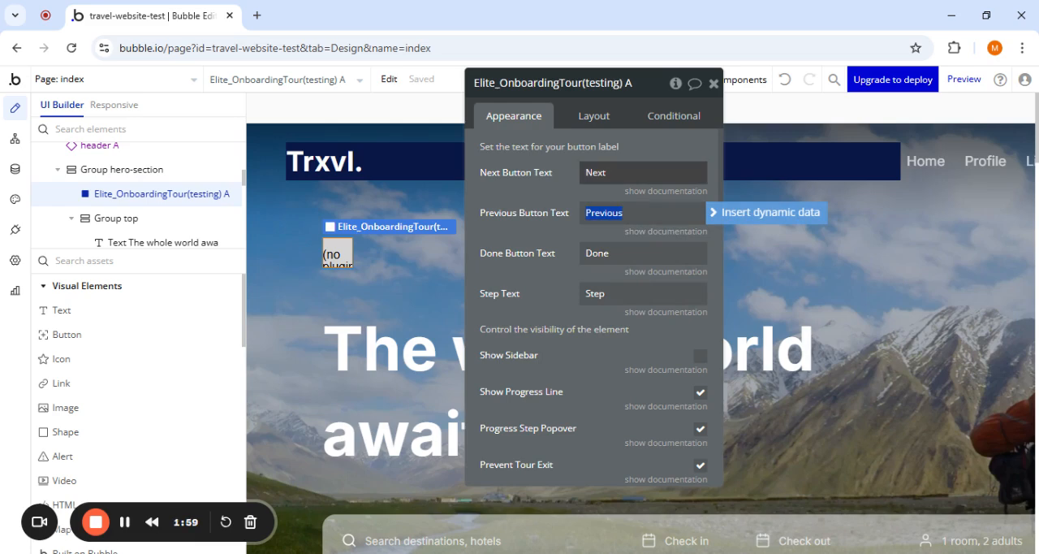
{"action": "key", "text": "shift+Tab"}
{"action": "left_click", "coordinate": [564, 306]}
{"action": "scroll", "coordinate": [563, 306], "scroll_direction": "down", "scroll_amount": 2}
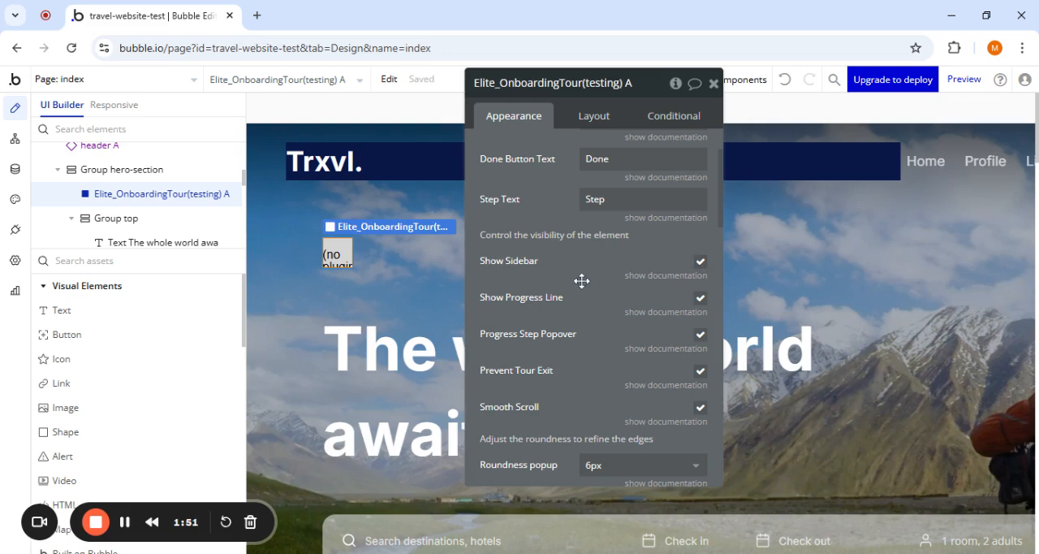
- Review the tour element's visibility, roundness, size and color scheme settings
{"action": "left_click_drag", "start_coordinate": [582, 281], "coordinate": [521, 290]}
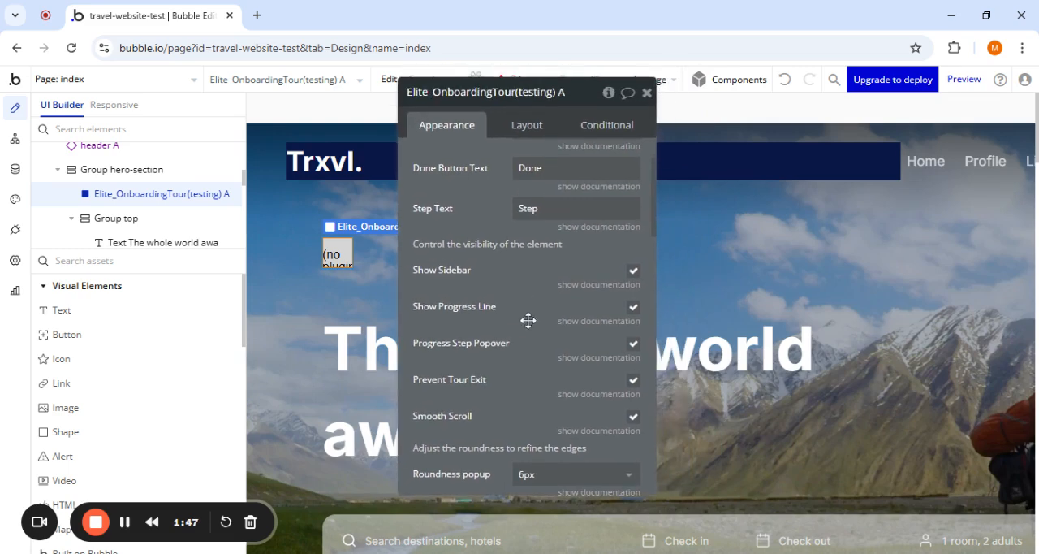
{"action": "scroll", "coordinate": [532, 317], "scroll_direction": "down", "scroll_amount": 1}
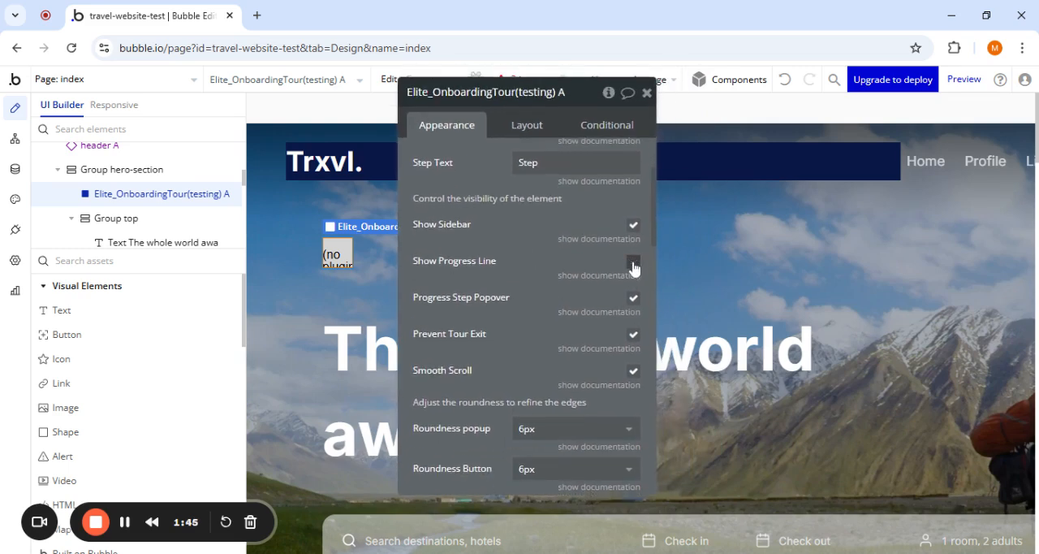
{"action": "left_click", "coordinate": [632, 262]}
{"action": "scroll", "coordinate": [522, 258], "scroll_direction": "down", "scroll_amount": 6}
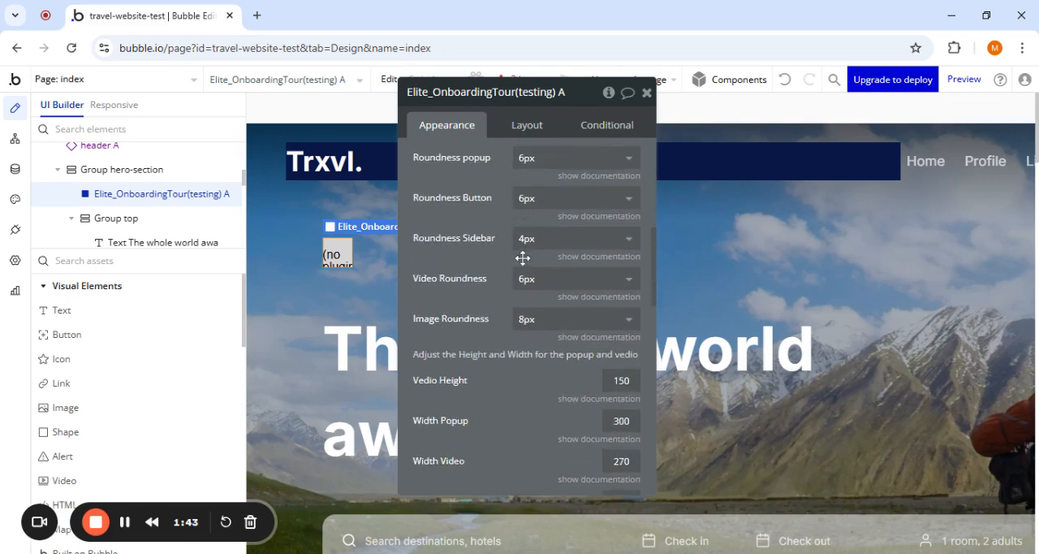
{"action": "scroll", "coordinate": [522, 258], "scroll_direction": "down", "scroll_amount": 2}
{"action": "scroll", "coordinate": [527, 317], "scroll_direction": "down", "scroll_amount": 1}
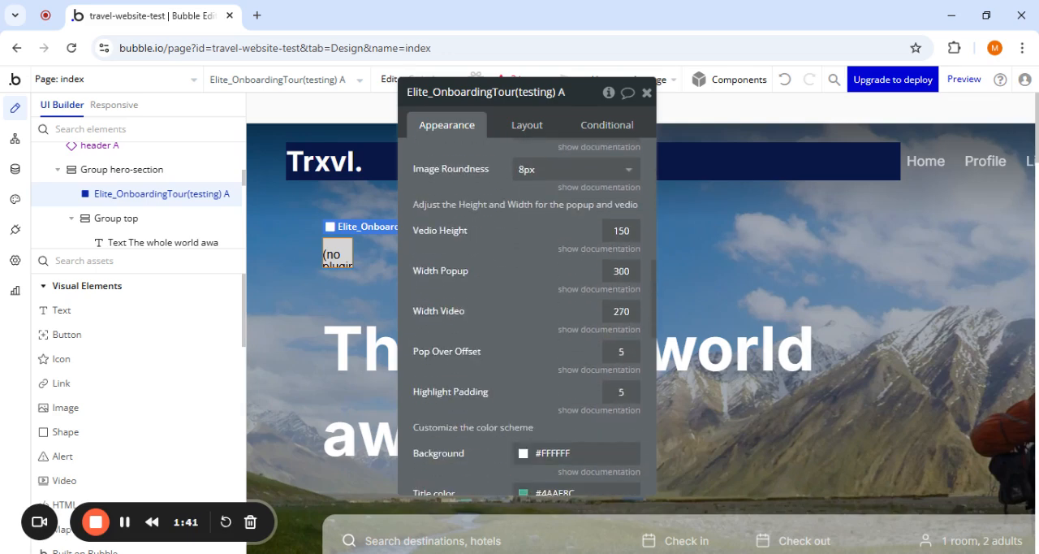
{"action": "scroll", "coordinate": [522, 481], "scroll_direction": "down", "scroll_amount": 6}
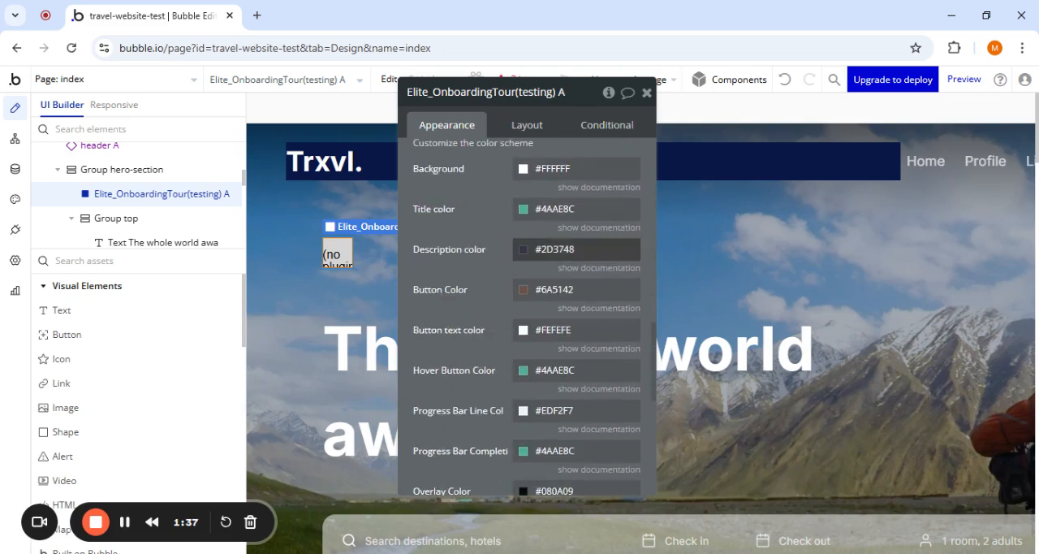
{"action": "scroll", "coordinate": [453, 275], "scroll_direction": "down", "scroll_amount": 2}
{"action": "scroll", "coordinate": [454, 274], "scroll_direction": "down", "scroll_amount": 4}
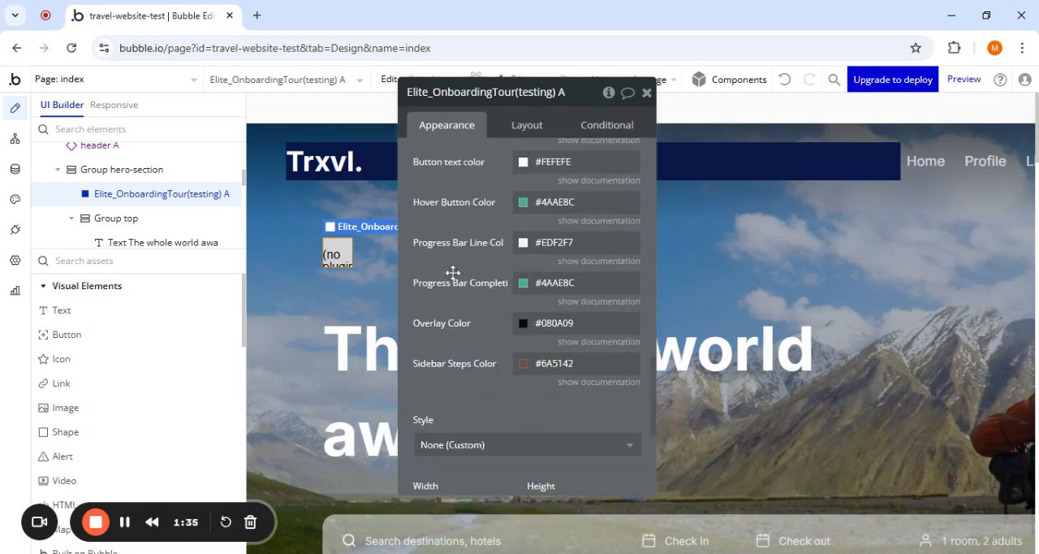
- Preview the index page and run through both steps of the onboarding tour to its end
{"action": "left_click", "coordinate": [960, 85]}
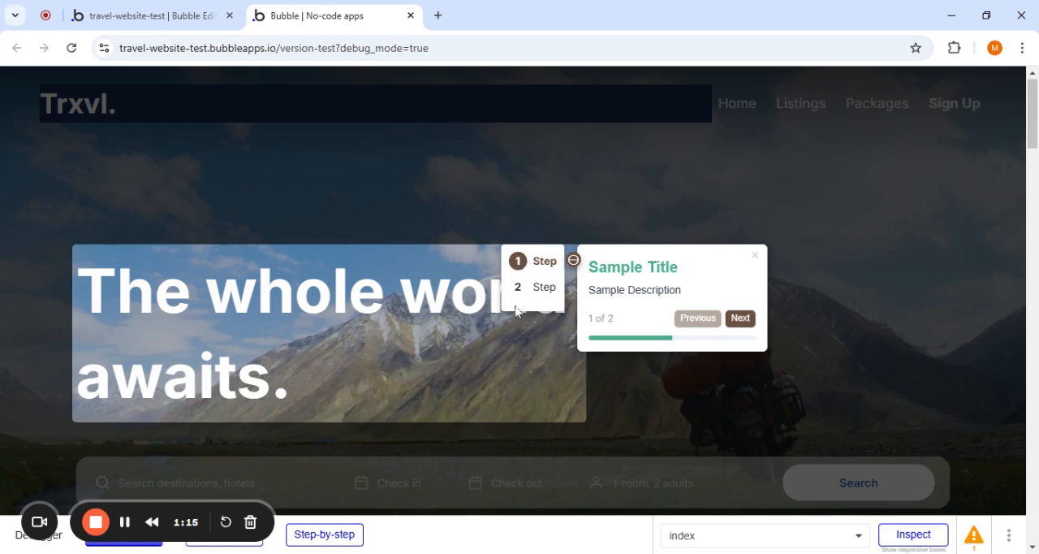
{"action": "left_click", "coordinate": [732, 322]}
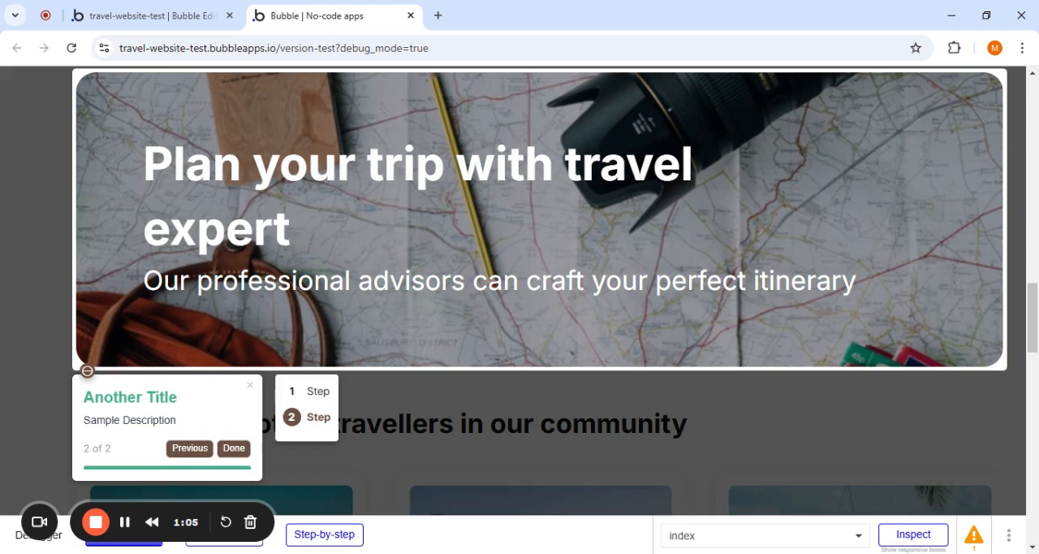
{"action": "left_click", "coordinate": [234, 456]}
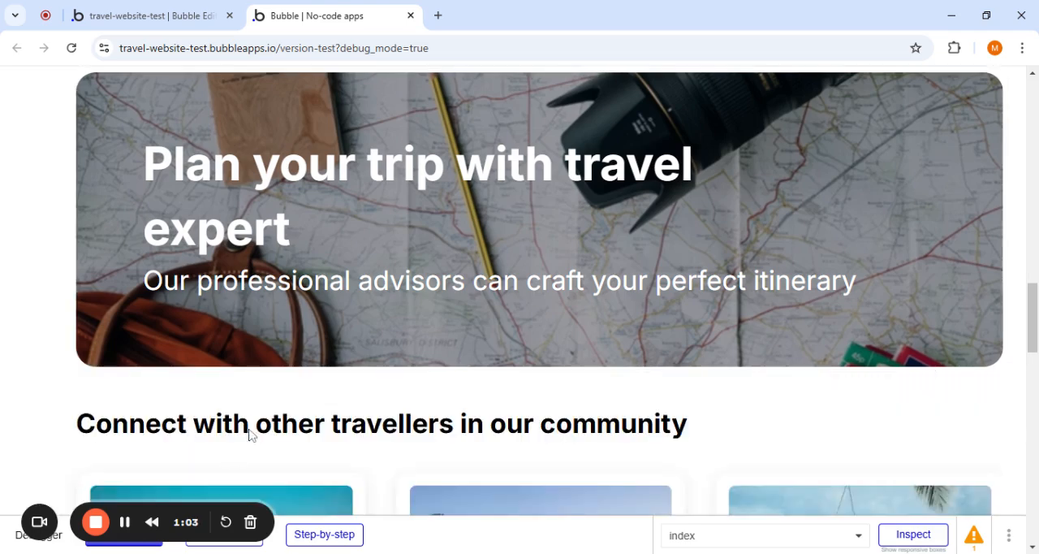
{"action": "scroll", "coordinate": [395, 281], "scroll_direction": "up", "scroll_amount": 2}
{"action": "scroll", "coordinate": [395, 280], "scroll_direction": "down", "scroll_amount": 1}
{"action": "scroll", "coordinate": [520, 292], "scroll_direction": "up", "scroll_amount": 10}
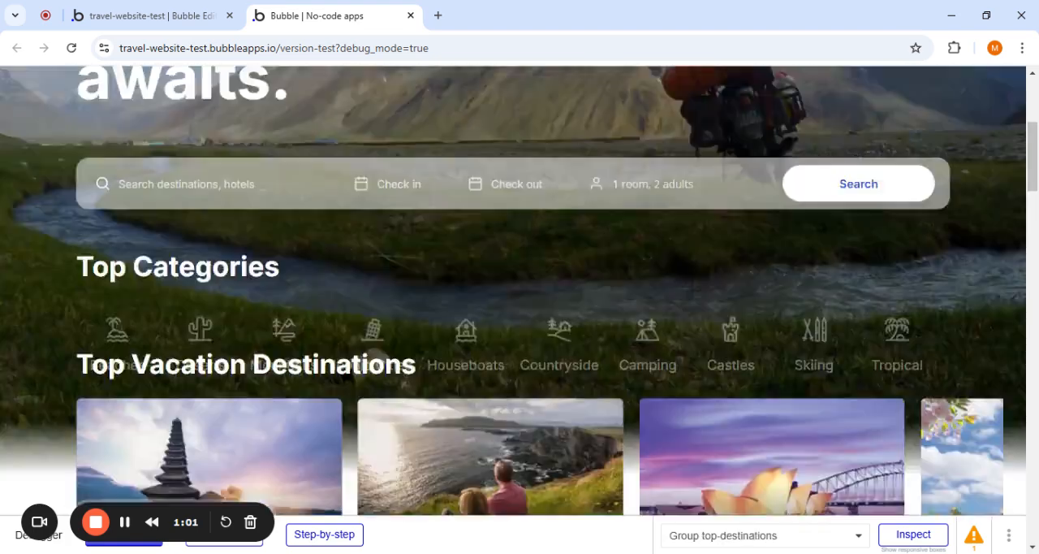
- Return to the editor and turn off Show Sidebar and Show Progress Line for the tour element
{"action": "left_click", "coordinate": [161, 10]}
{"action": "scroll", "coordinate": [444, 198], "scroll_direction": "up", "scroll_amount": 3}
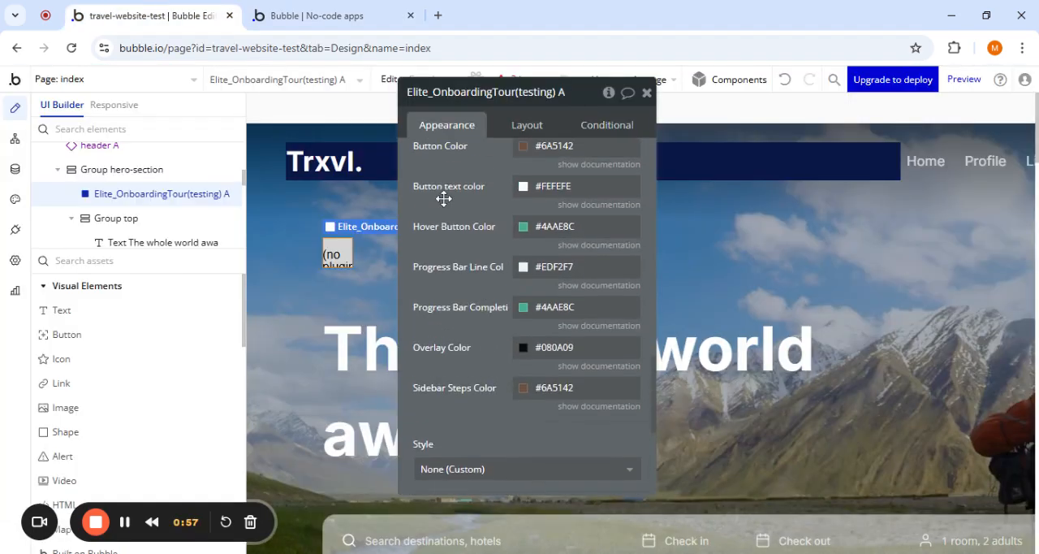
{"action": "scroll", "coordinate": [442, 199], "scroll_direction": "up", "scroll_amount": 8}
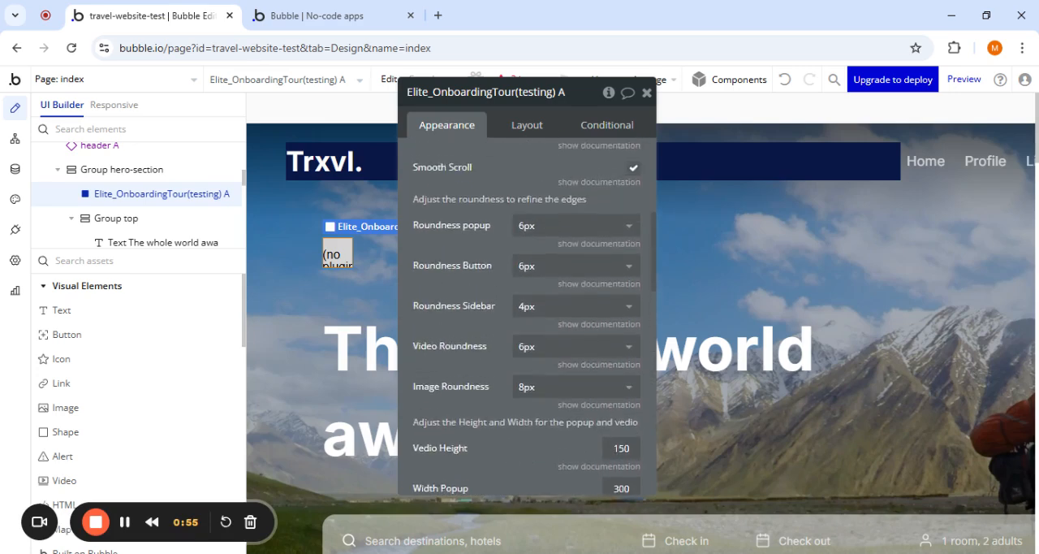
{"action": "scroll", "coordinate": [520, 293], "scroll_direction": "up", "scroll_amount": 5}
{"action": "scroll", "coordinate": [503, 297], "scroll_direction": "down", "scroll_amount": 2}
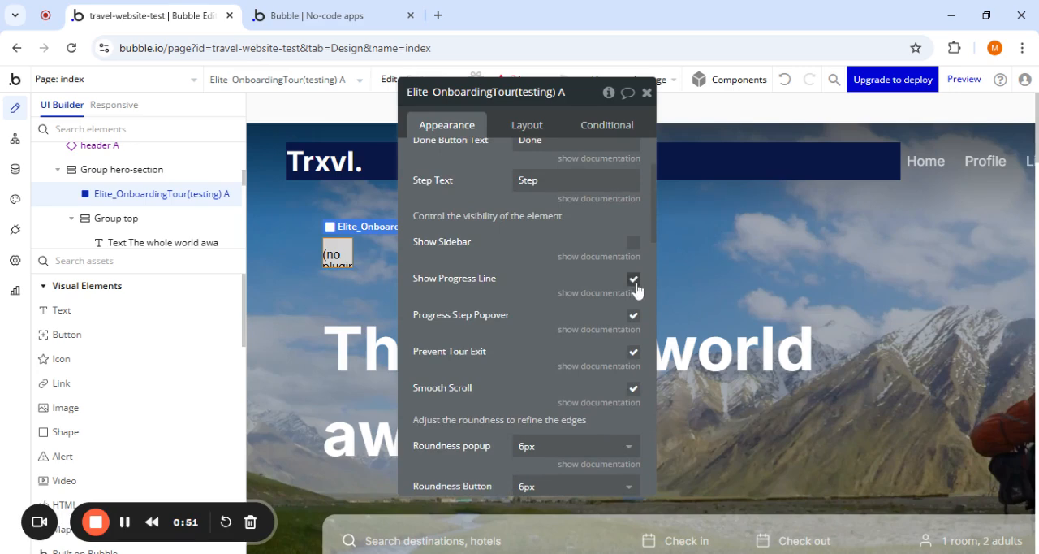
- Reload the page preview and run through the two tour steps again with the changed visibility settings
{"action": "left_click", "coordinate": [298, 14]}
{"action": "left_click", "coordinate": [300, 81]}
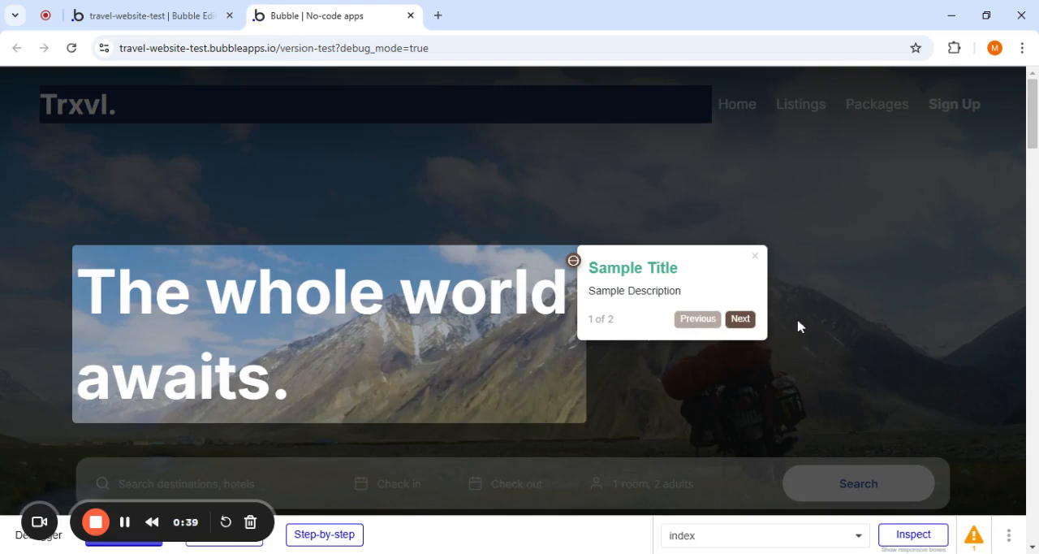
{"action": "left_click", "coordinate": [741, 319]}
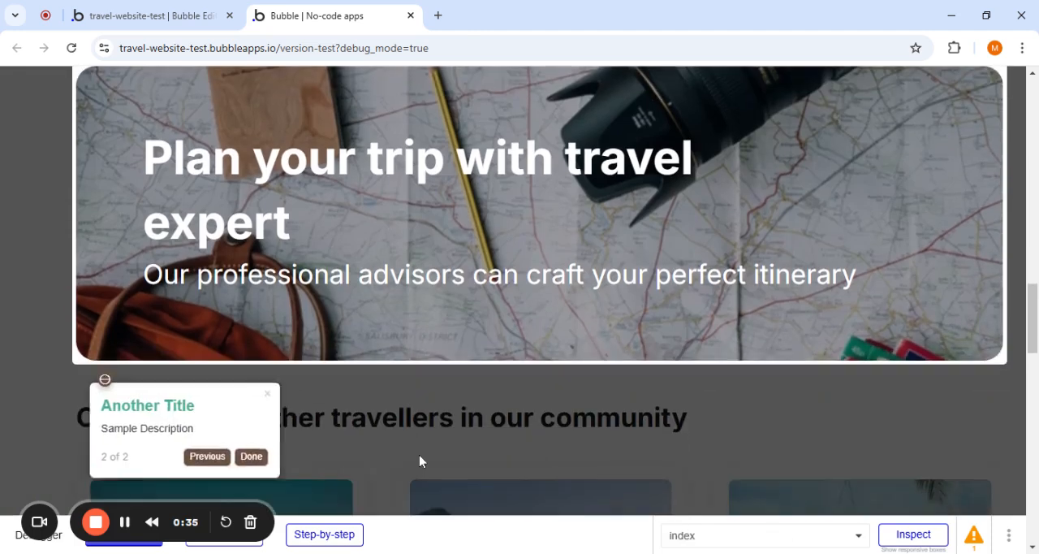
{"action": "left_click", "coordinate": [235, 444]}
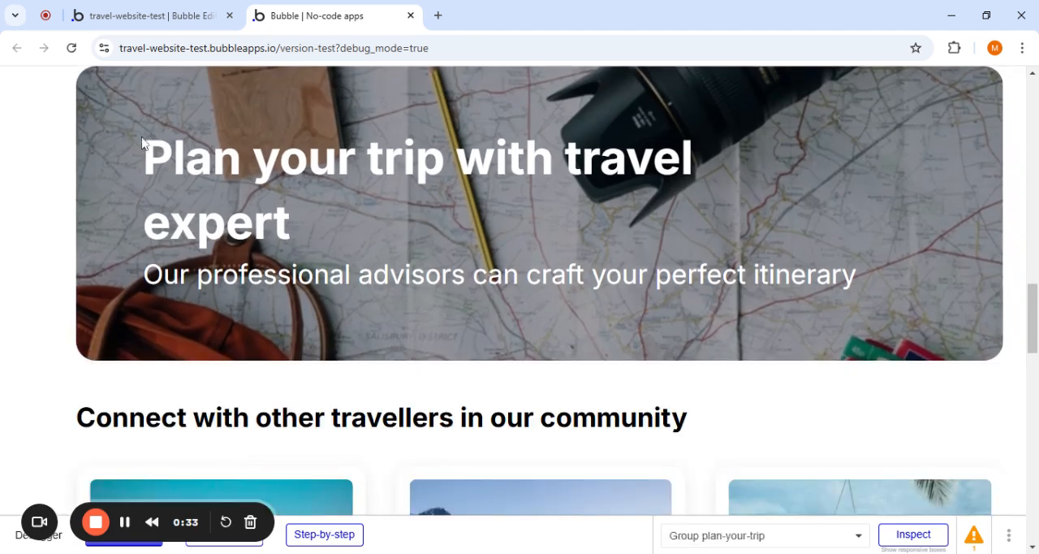
- Return to the editor and turn Show Progress Line back on for the tour element
{"action": "left_click", "coordinate": [130, 13]}
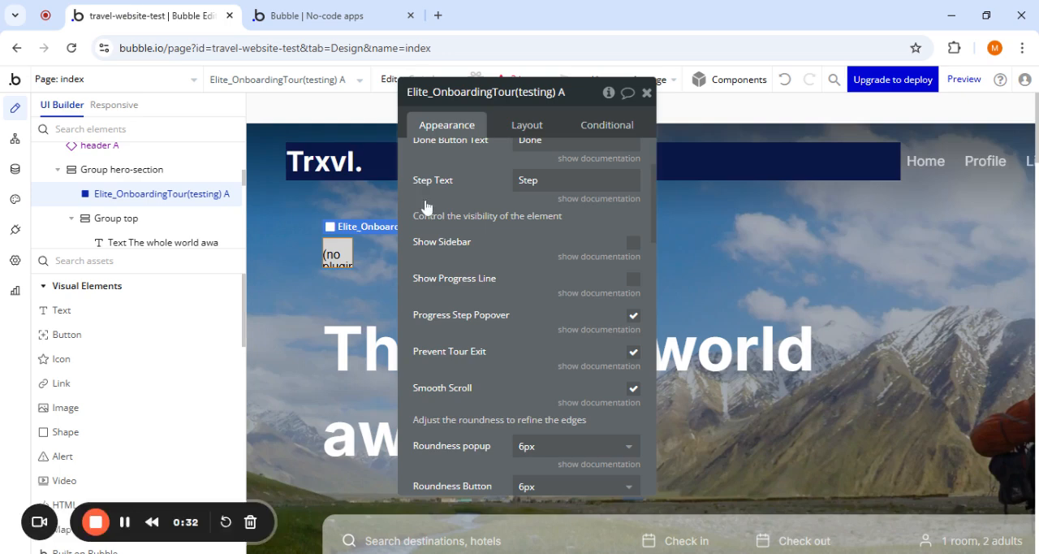
{"action": "left_click", "coordinate": [634, 279]}
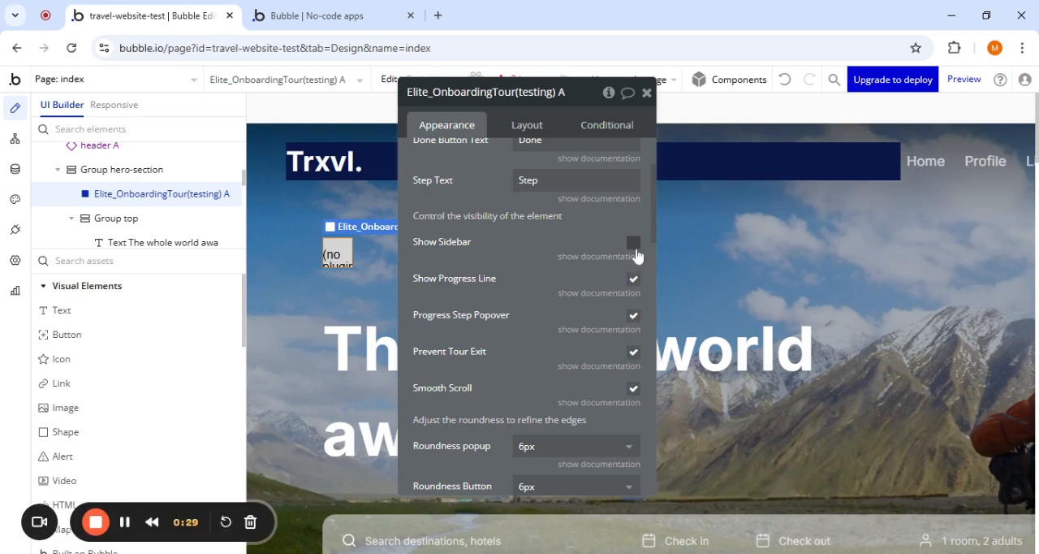
- Examine the popup and button roundness options and the height and width settings of the tour element
{"action": "scroll", "coordinate": [536, 296], "scroll_direction": "down", "scroll_amount": 3}
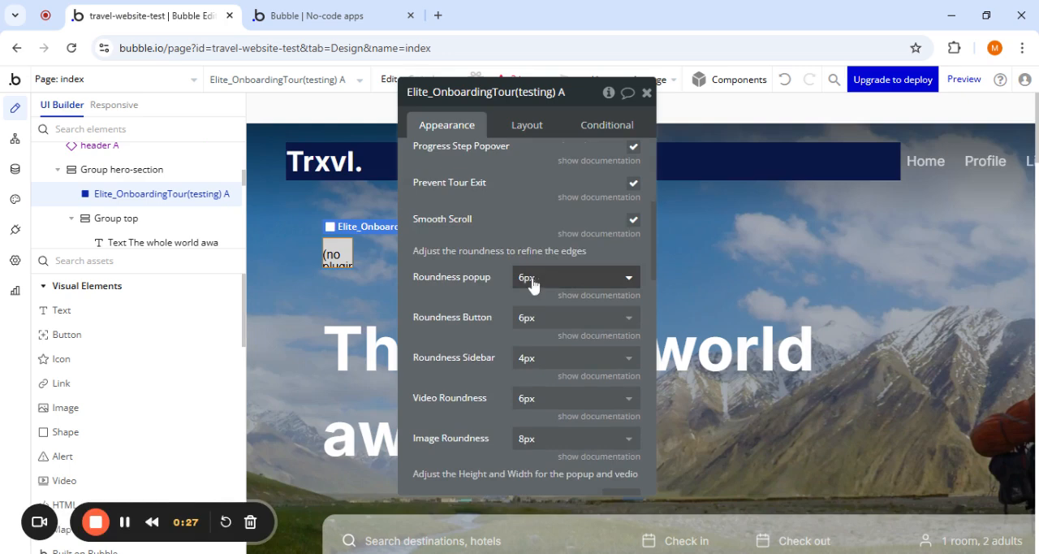
{"action": "left_click", "coordinate": [532, 281]}
{"action": "left_click", "coordinate": [444, 336]}
{"action": "left_click", "coordinate": [525, 319]}
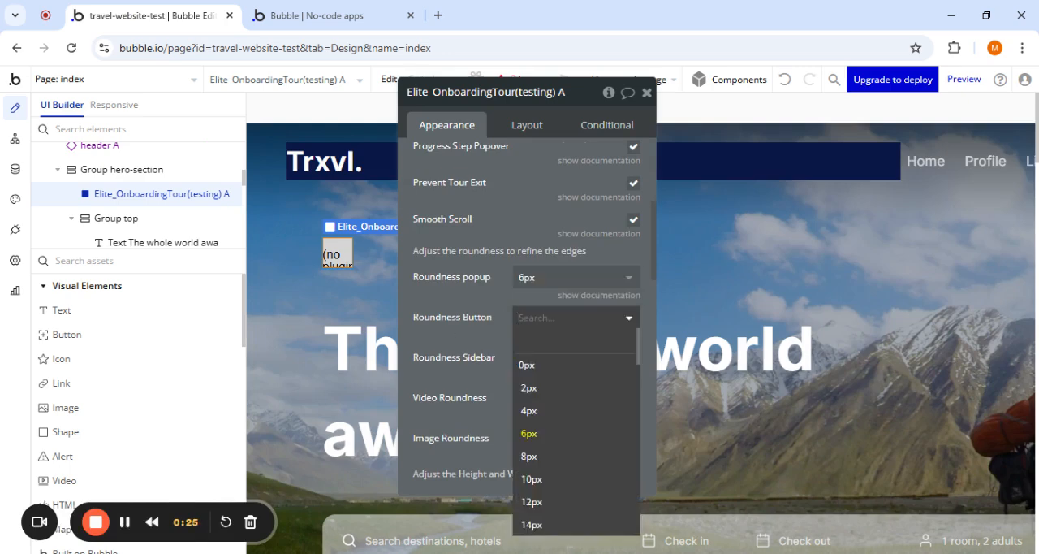
{"action": "left_click", "coordinate": [452, 360]}
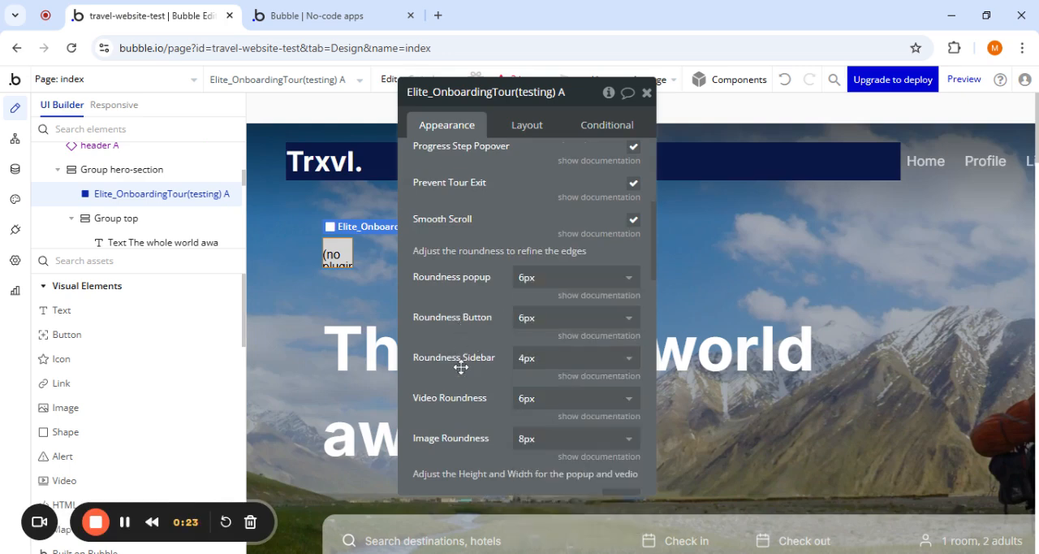
{"action": "scroll", "coordinate": [461, 367], "scroll_direction": "down", "scroll_amount": 1}
{"action": "scroll", "coordinate": [469, 360], "scroll_direction": "down", "scroll_amount": 1}
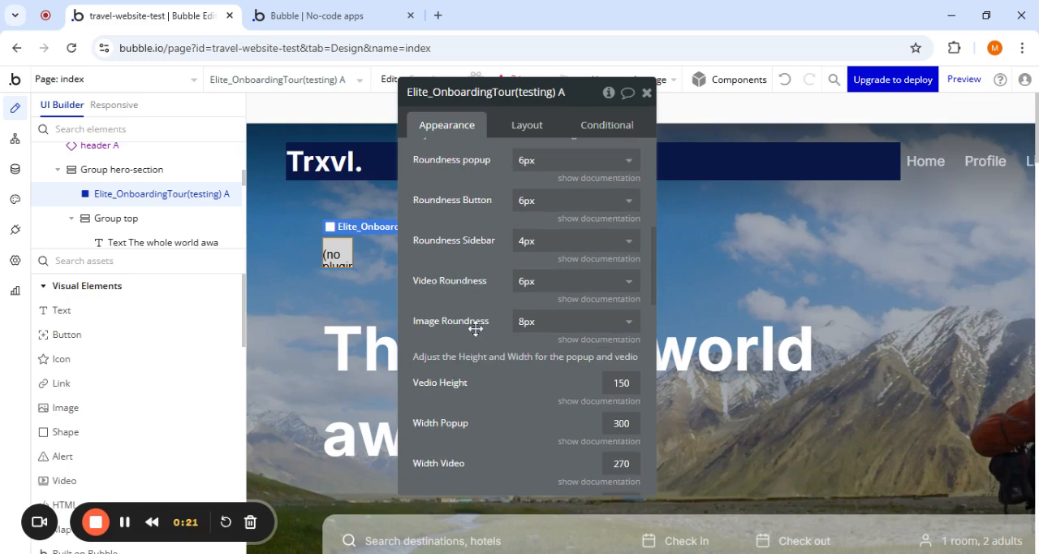
- Examine the tour element's color scheme settings, checking the color choices for the button, description, title and background
{"action": "scroll", "coordinate": [476, 328], "scroll_direction": "down", "scroll_amount": 6}
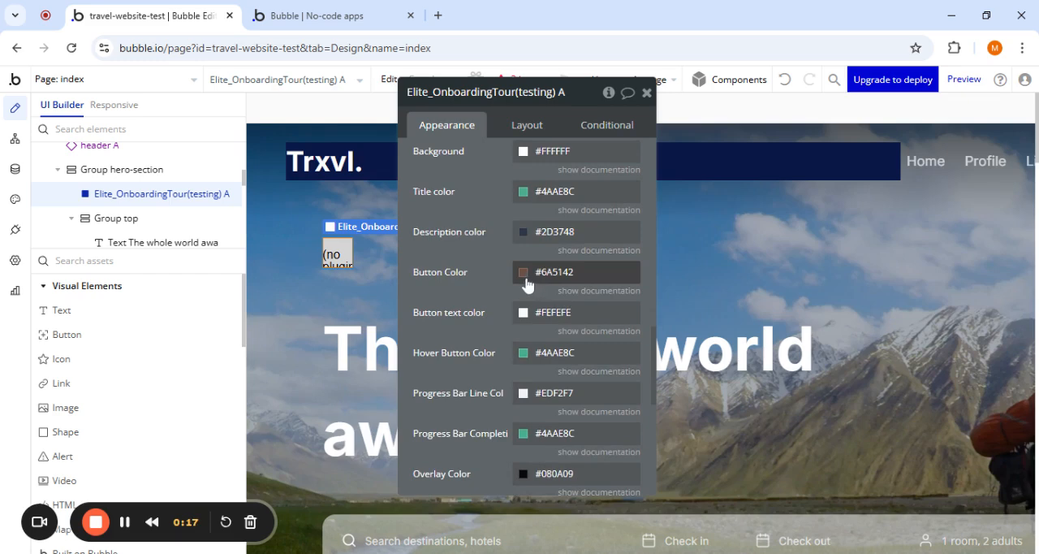
{"action": "left_click", "coordinate": [525, 277]}
{"action": "left_click", "coordinate": [492, 282]}
{"action": "left_click", "coordinate": [528, 232]}
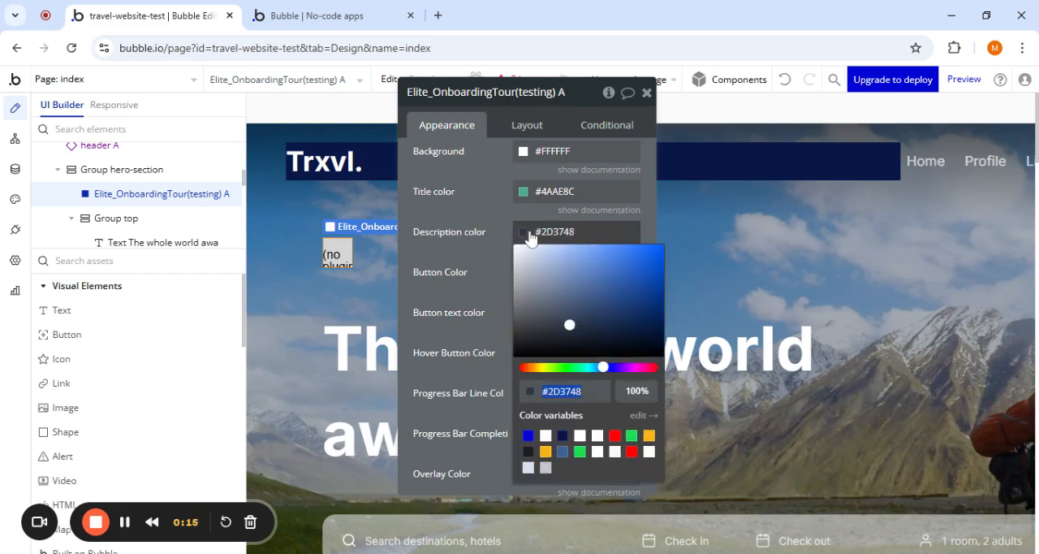
{"action": "left_click", "coordinate": [483, 245]}
{"action": "left_click", "coordinate": [525, 192]}
{"action": "left_click", "coordinate": [501, 193]}
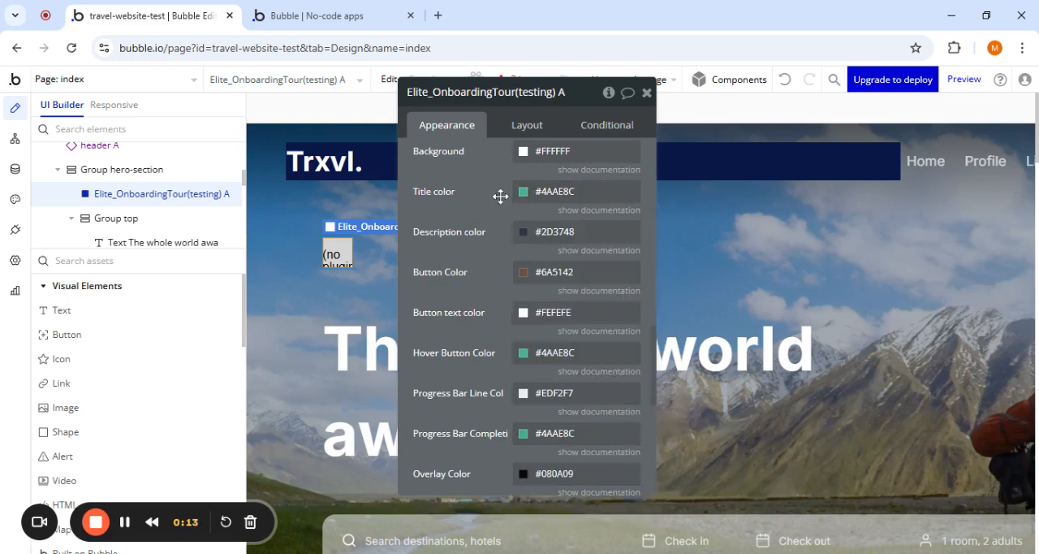
{"action": "scroll", "coordinate": [523, 171], "scroll_direction": "up", "scroll_amount": 1}
{"action": "left_click", "coordinate": [524, 180]}
{"action": "left_click", "coordinate": [488, 257]}
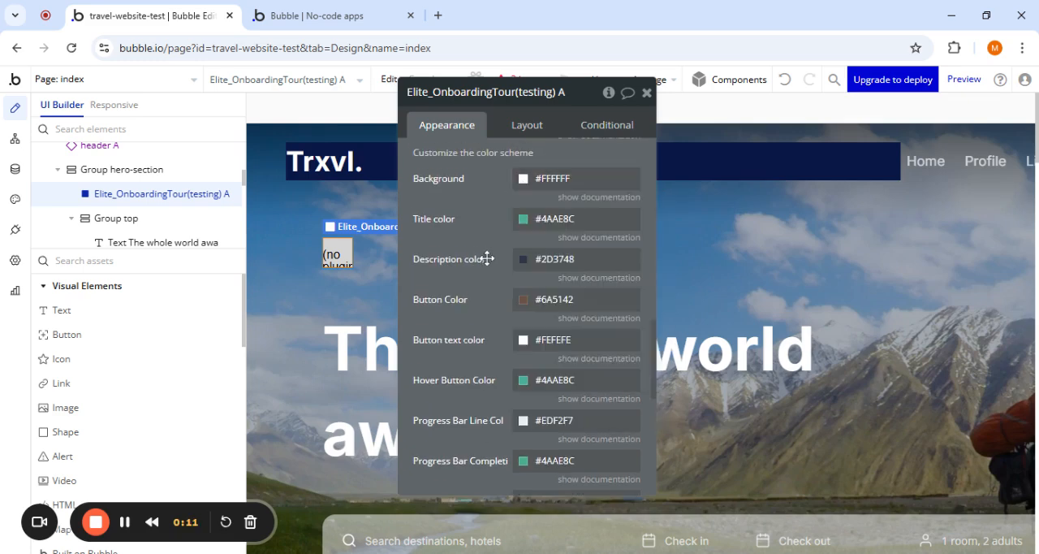
{"action": "scroll", "coordinate": [514, 332], "scroll_direction": "down", "scroll_amount": 3}
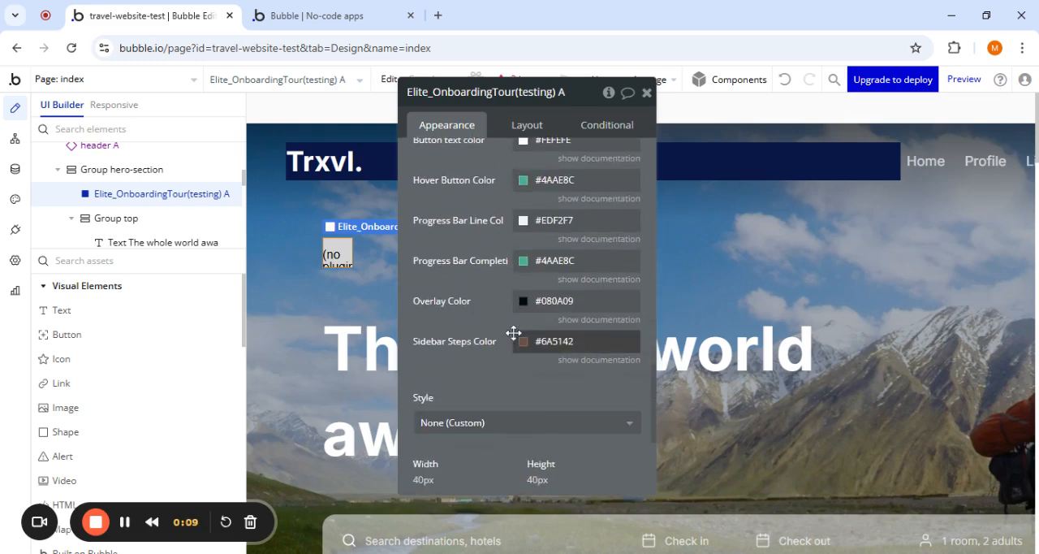